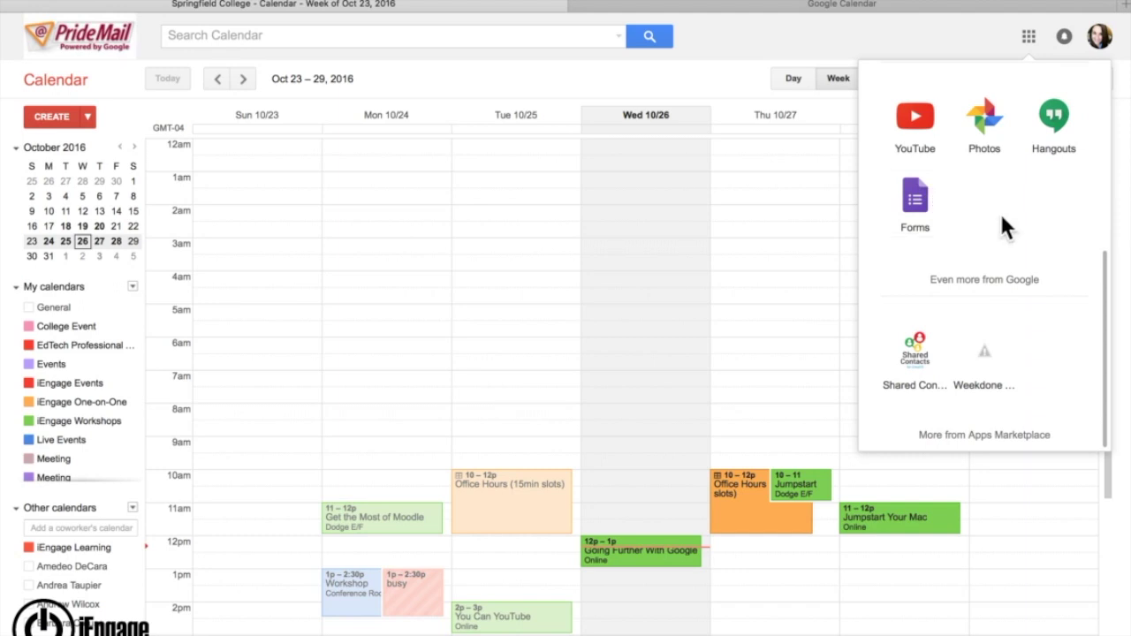
Switch from Google Calendar to Google Forms
scroll(1001, 218, "up", 3)
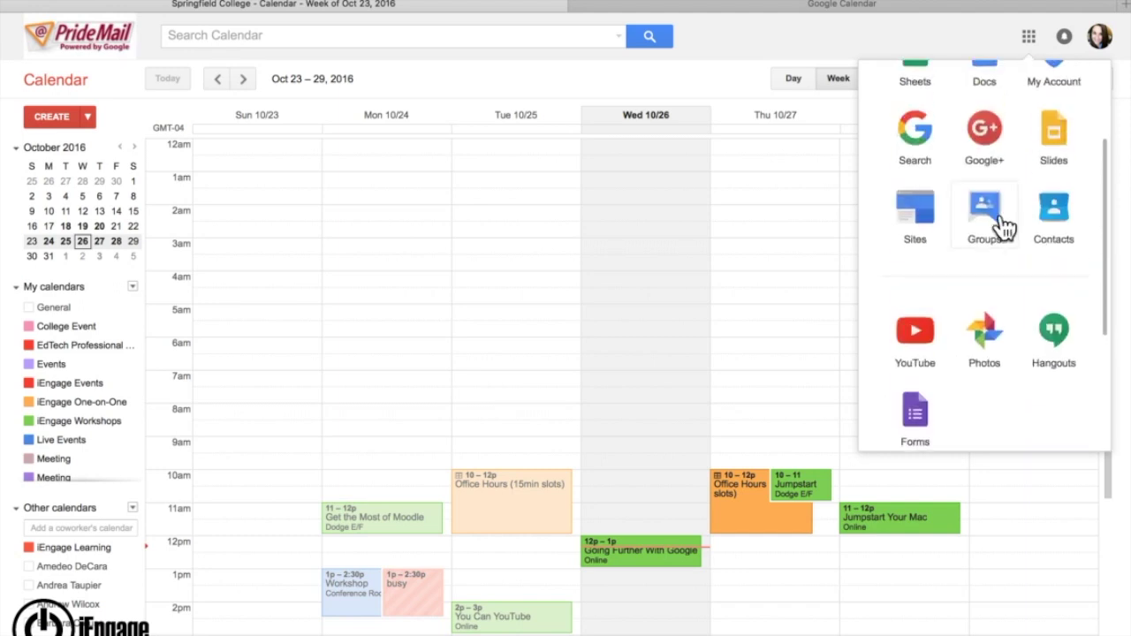
scroll(969, 372, "down", 3)
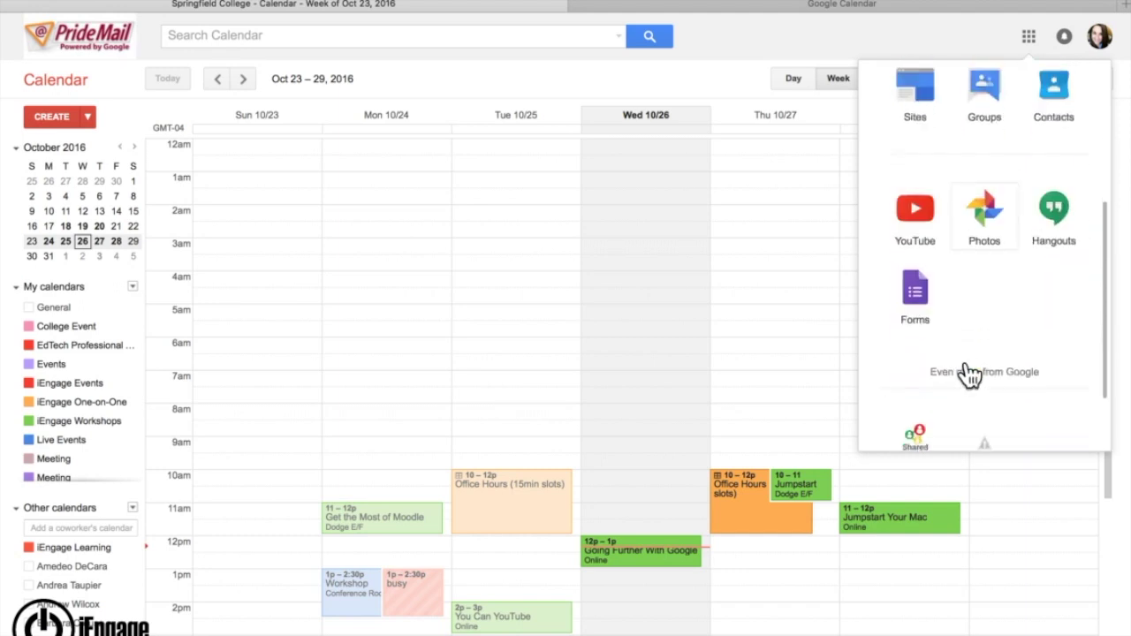
left_click(915, 301)
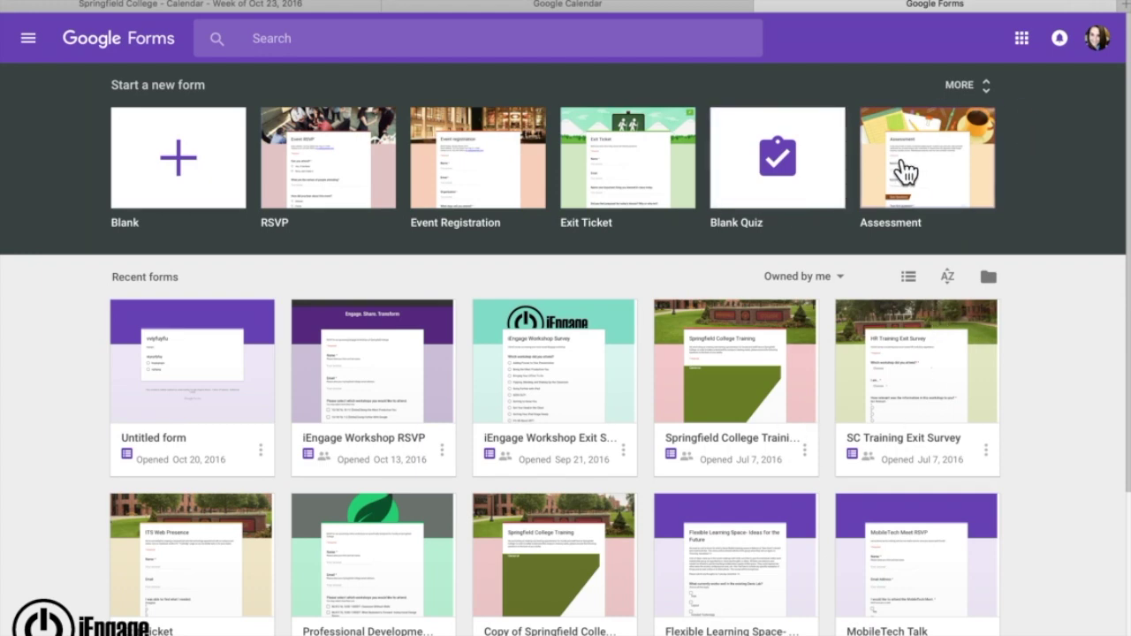
Look through the full template gallery and start a new blank form
left_click(960, 85)
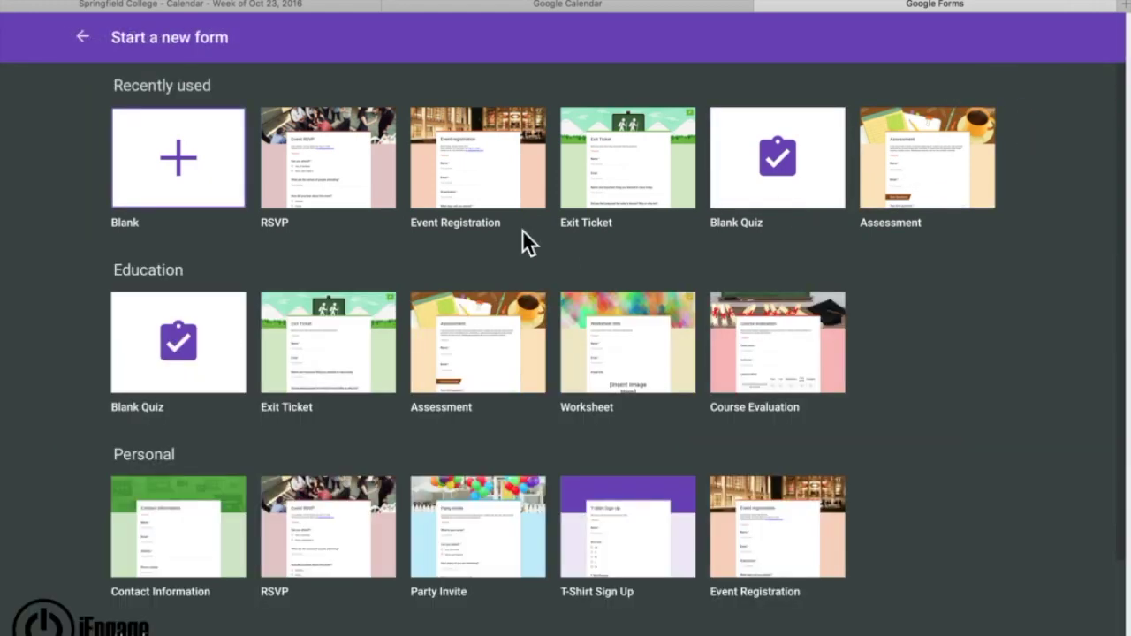
scroll(522, 234, "down", 3)
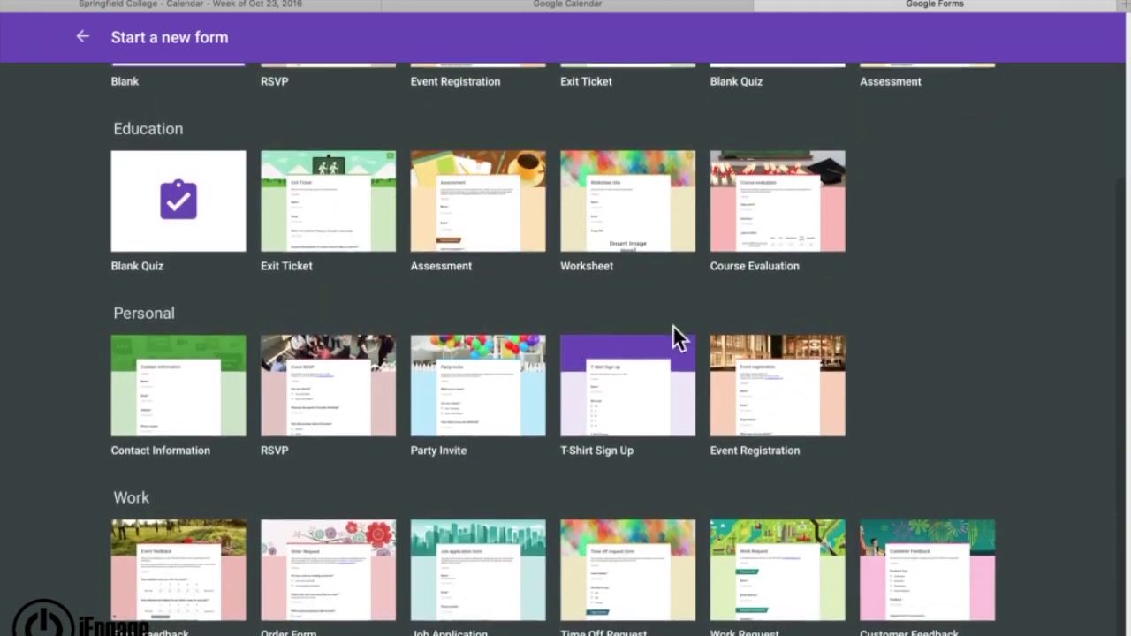
scroll(515, 261, "up", 3)
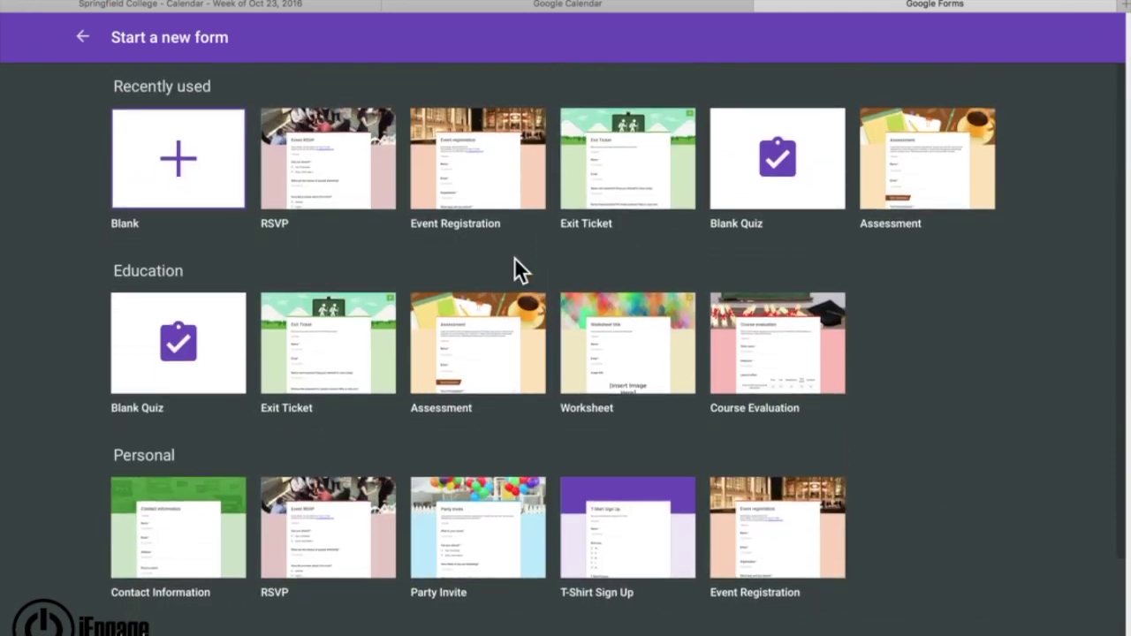
left_click(207, 167)
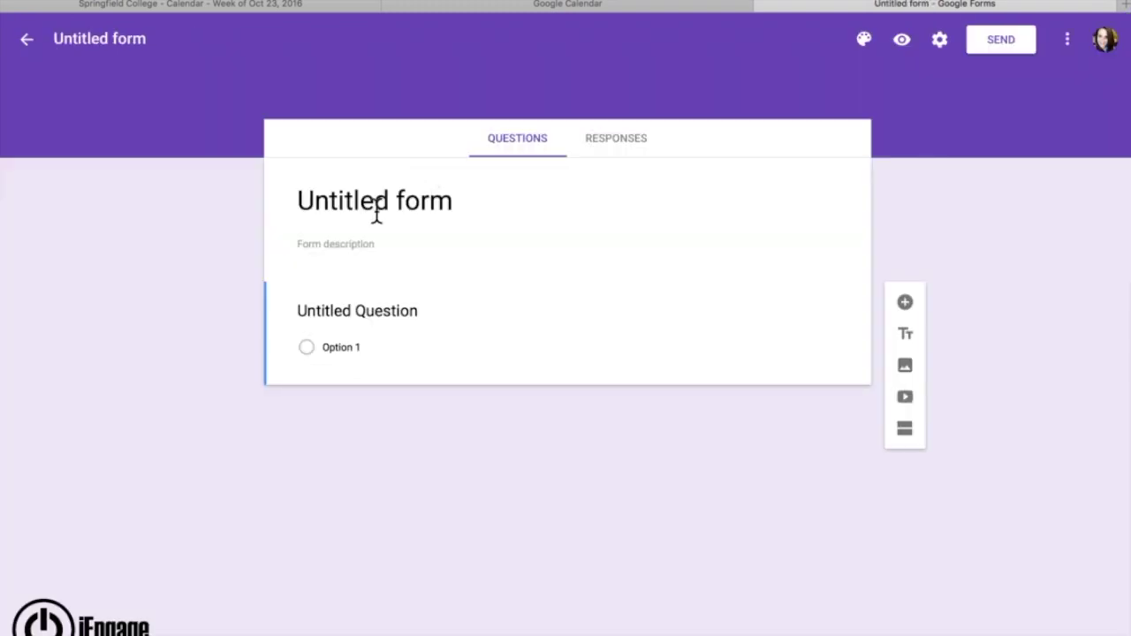
Title the form "Cats vs. Dogs"
left_click(470, 204)
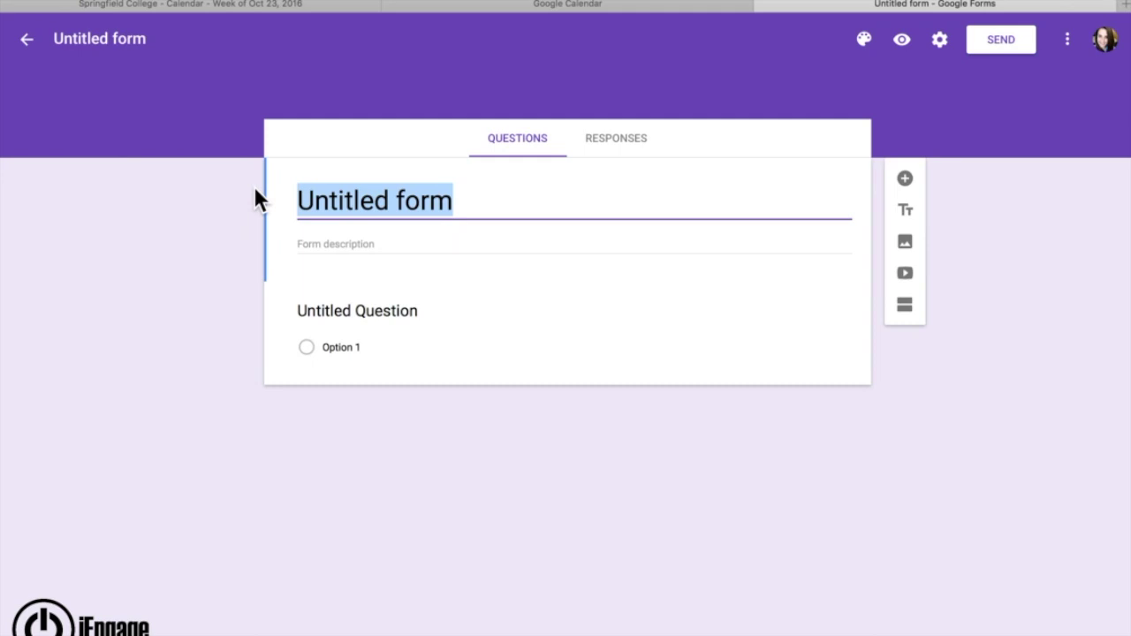
type("Cats vs. Dogs")
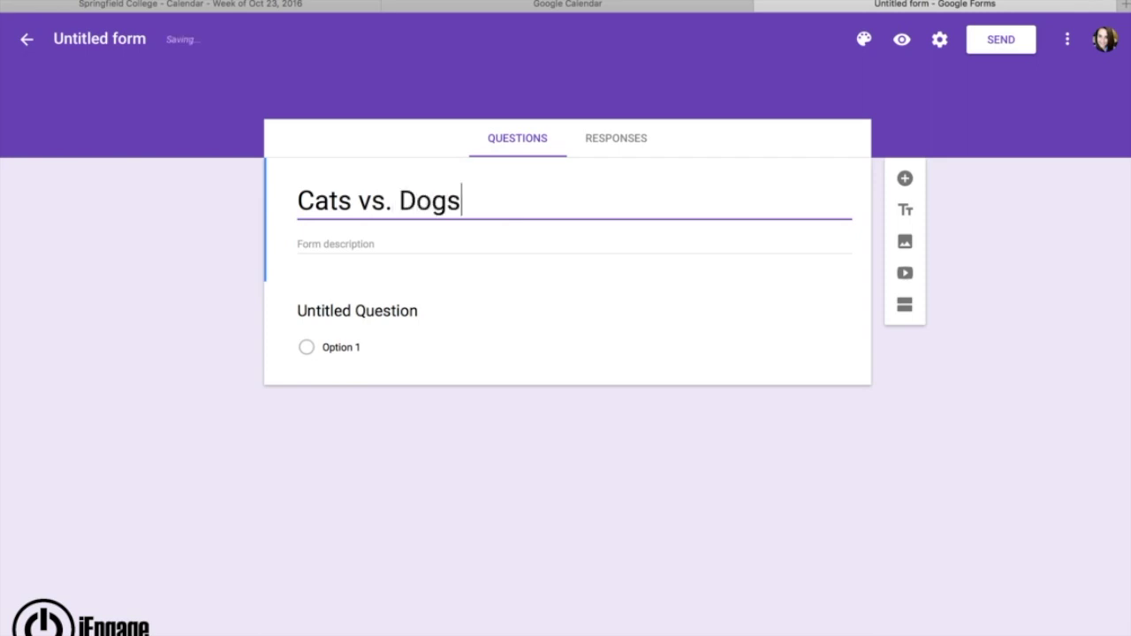
left_click(551, 281)
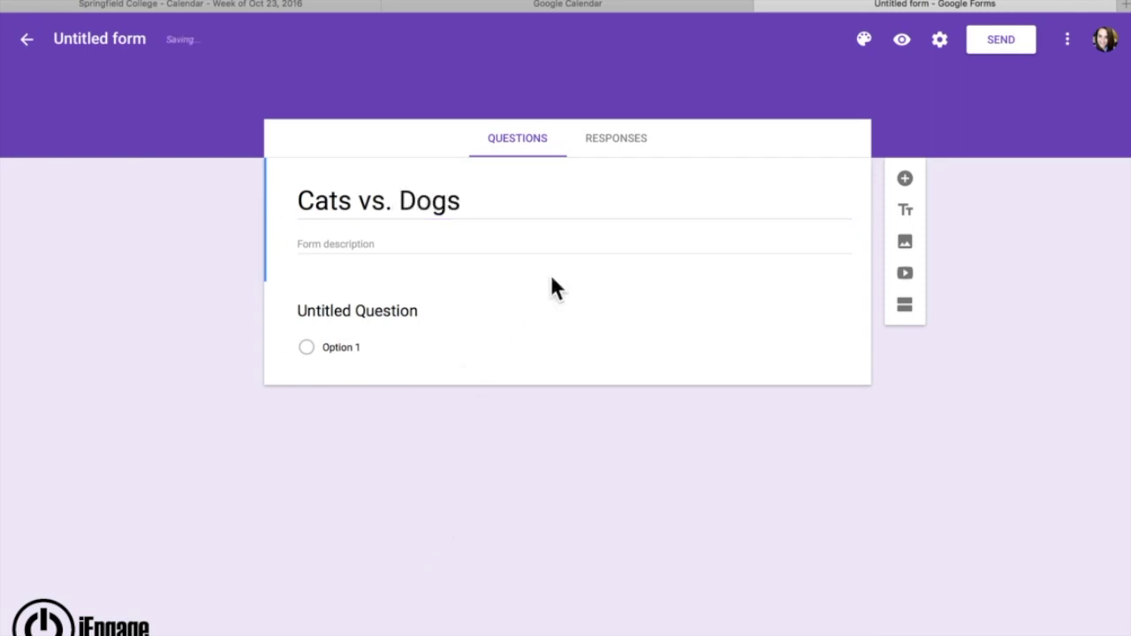
Make the first question a Dropdown that asks "Do you own a cat?"
left_click(545, 334)
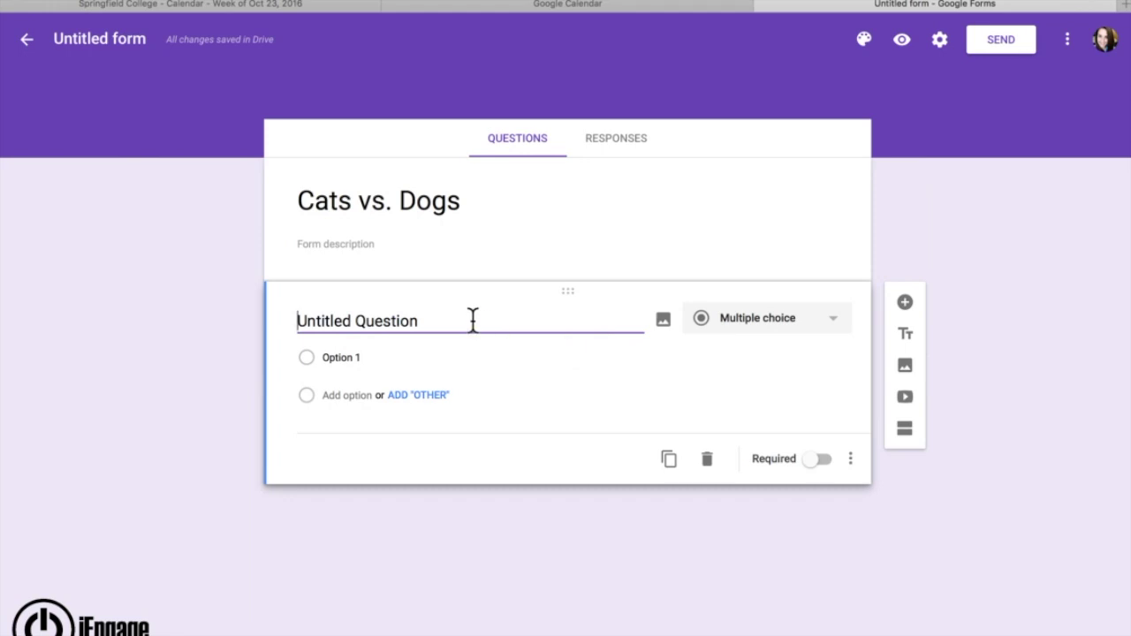
left_click(802, 332)
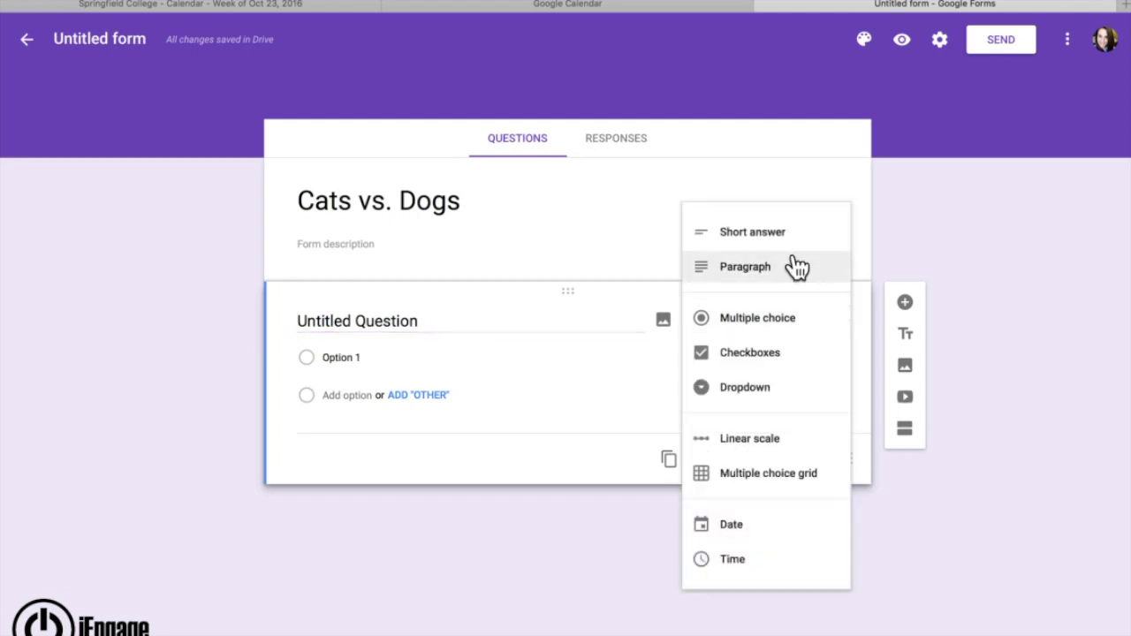
left_click(790, 400)
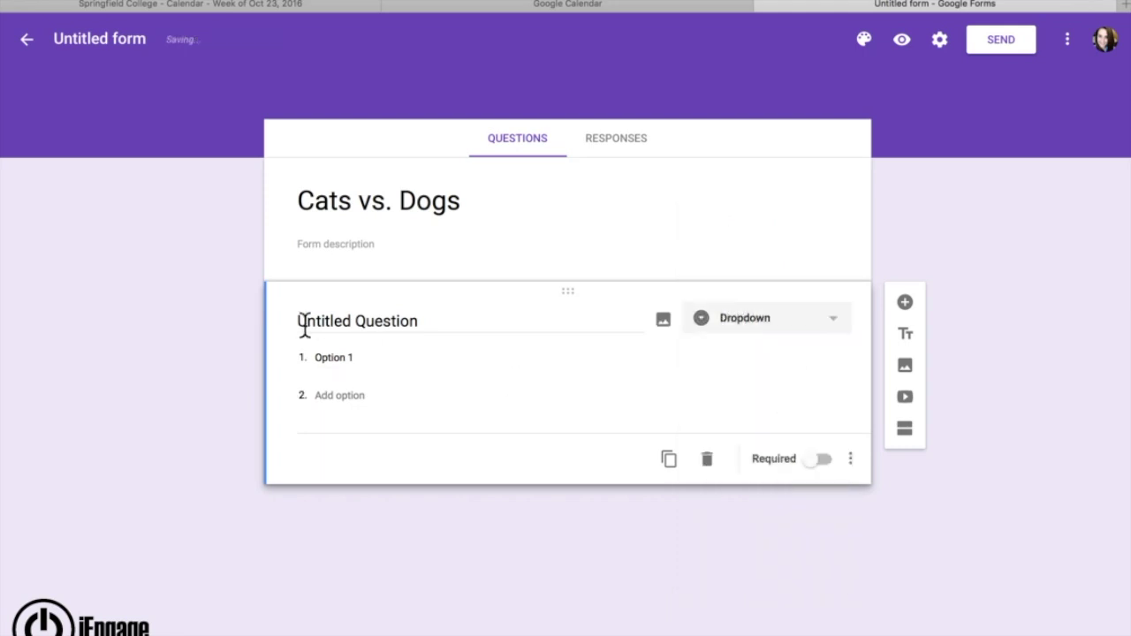
left_click_drag(303, 323, 452, 327)
type("Do y")
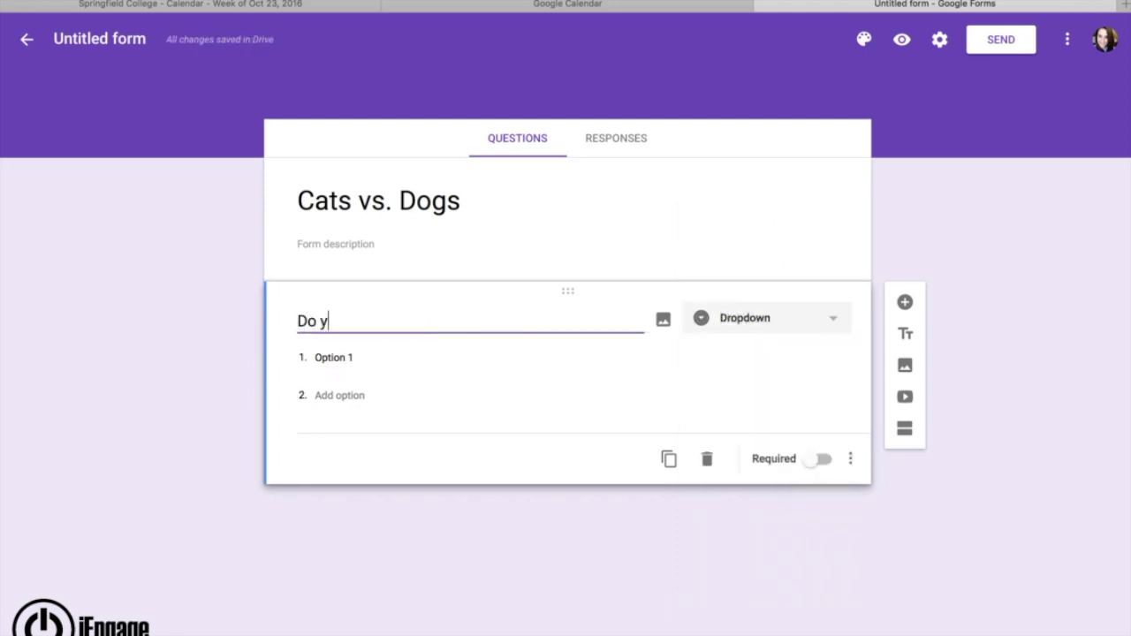
type("ou own a cat?")
Give the cat question the answer options "Yes" and "No" and make it required
left_click(357, 356)
type("Yes")
left_click(362, 400)
type("No")
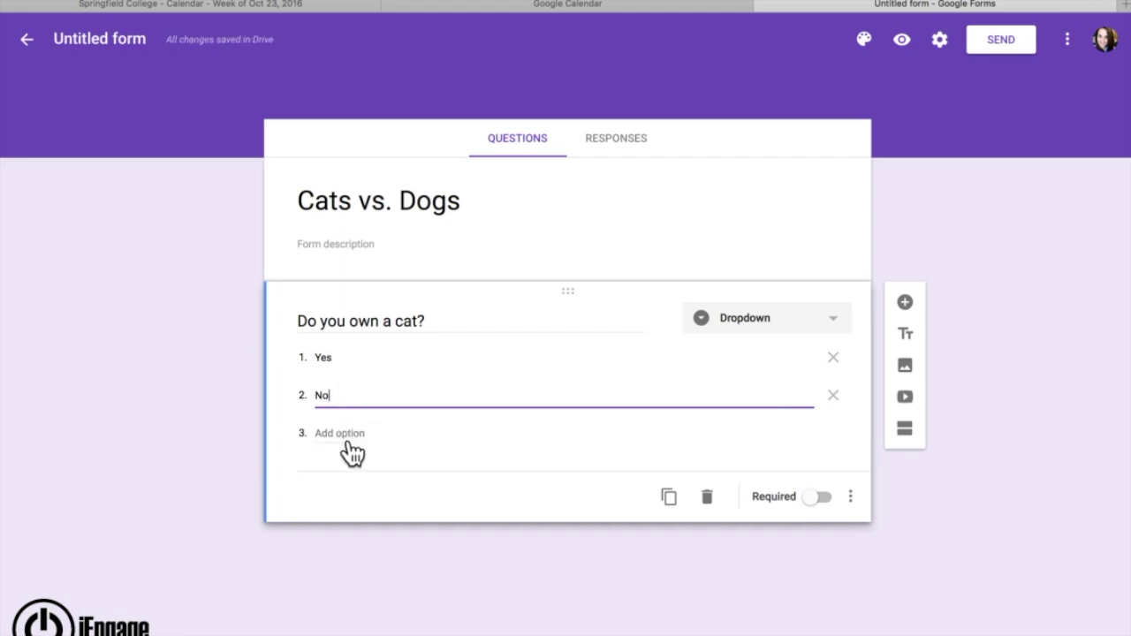
left_click(820, 500)
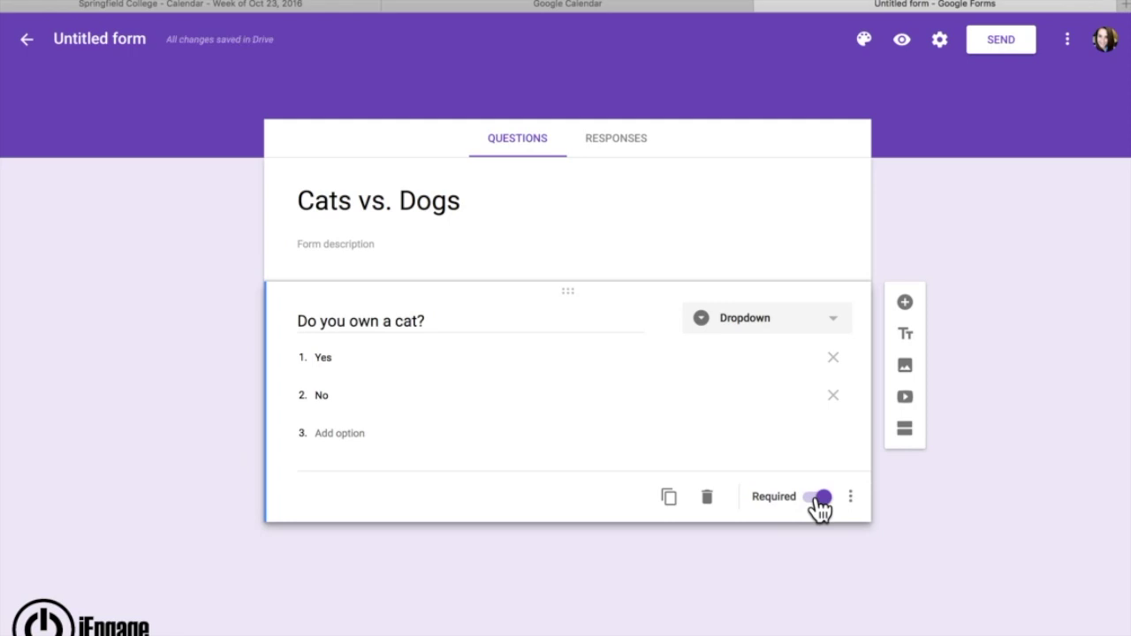
Duplicate the cat question and reword the copy to "Do you own a dog?"
left_click(669, 496)
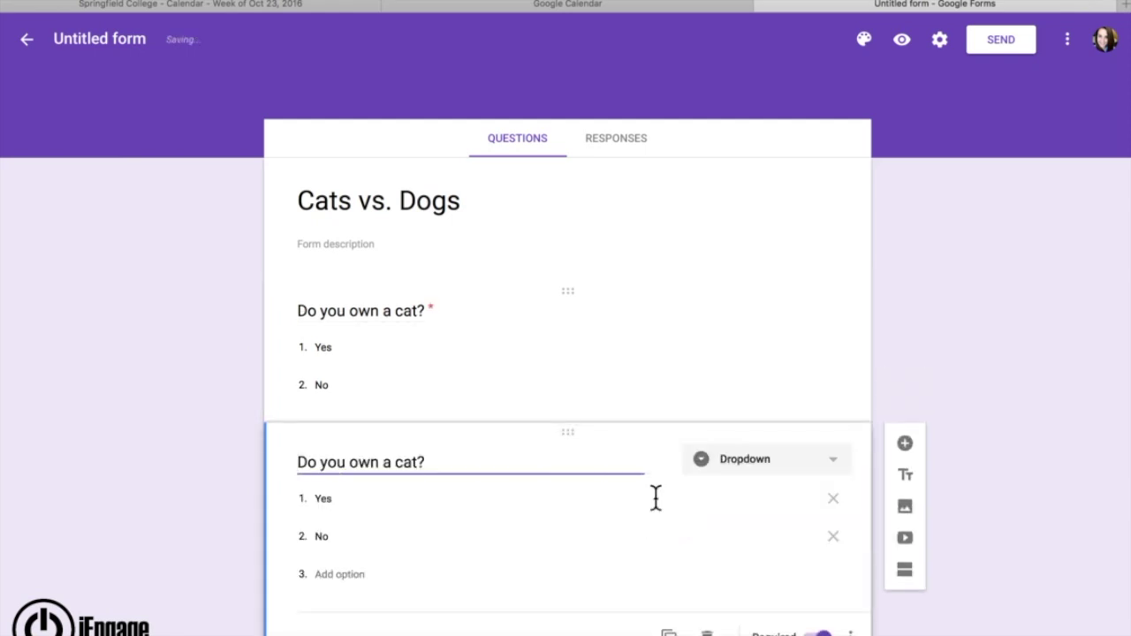
double_click(407, 463)
type("dog")
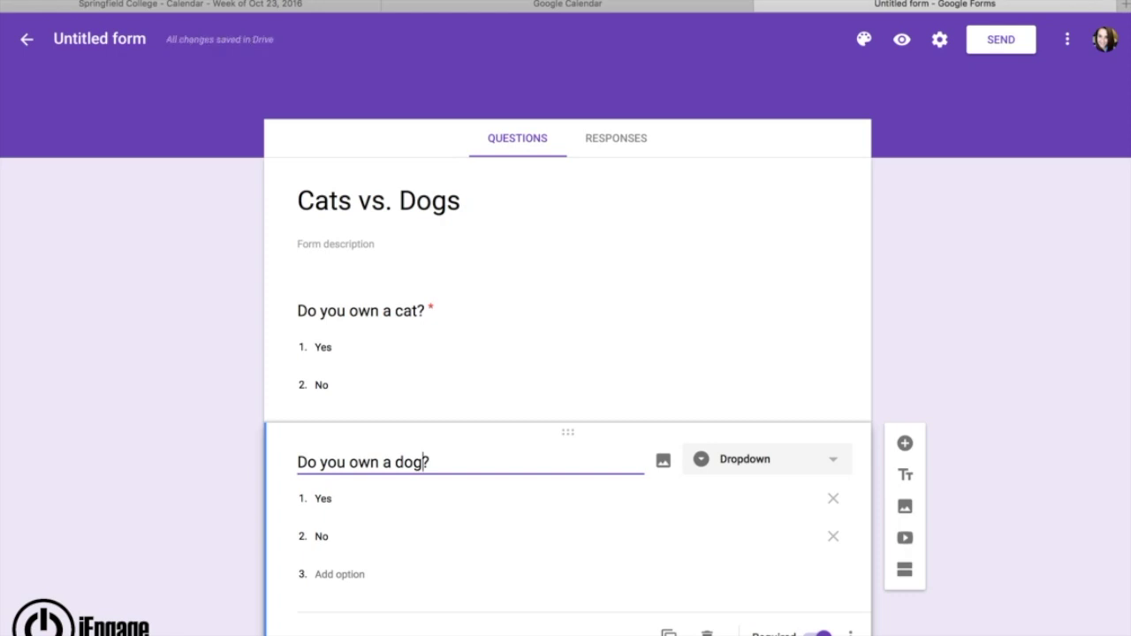
Add a Linear scale question below the dog question, reading "How much do you like dogs"
scroll(636, 450, "down", 1)
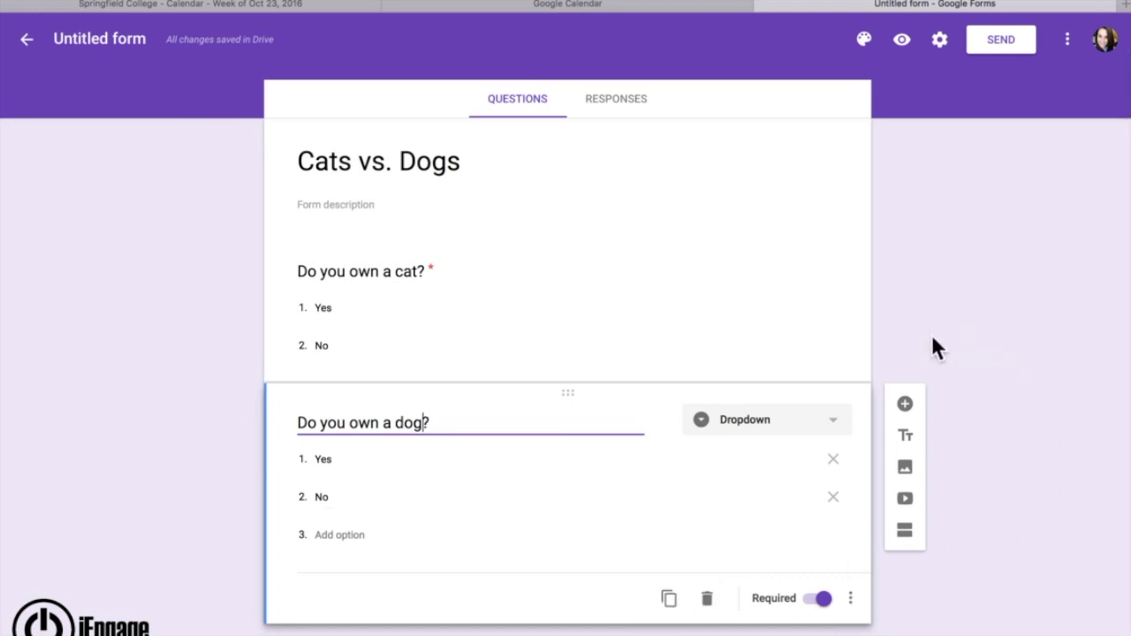
left_click(905, 407)
left_click(765, 576)
scroll(765, 574, "down", 2)
left_click(733, 576)
left_click(393, 570)
type("How much")
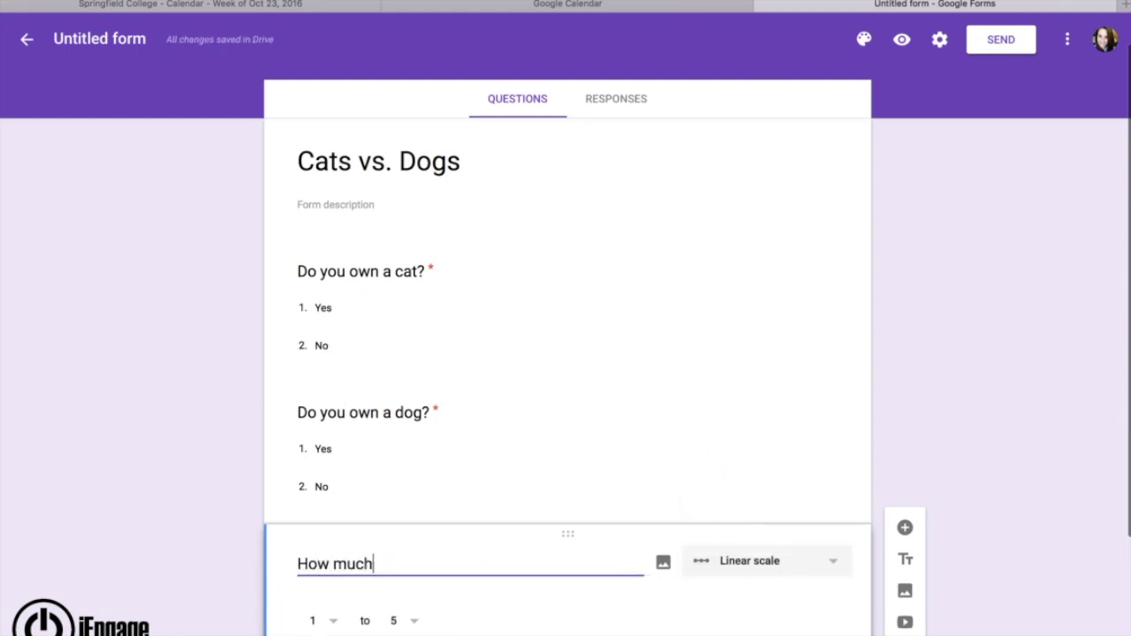
type(" do you like dogs")
Set the linear scale to run from 1 to 10, labelling 1 "Dislike" and 10 "Love"
scroll(371, 570, "down", 3)
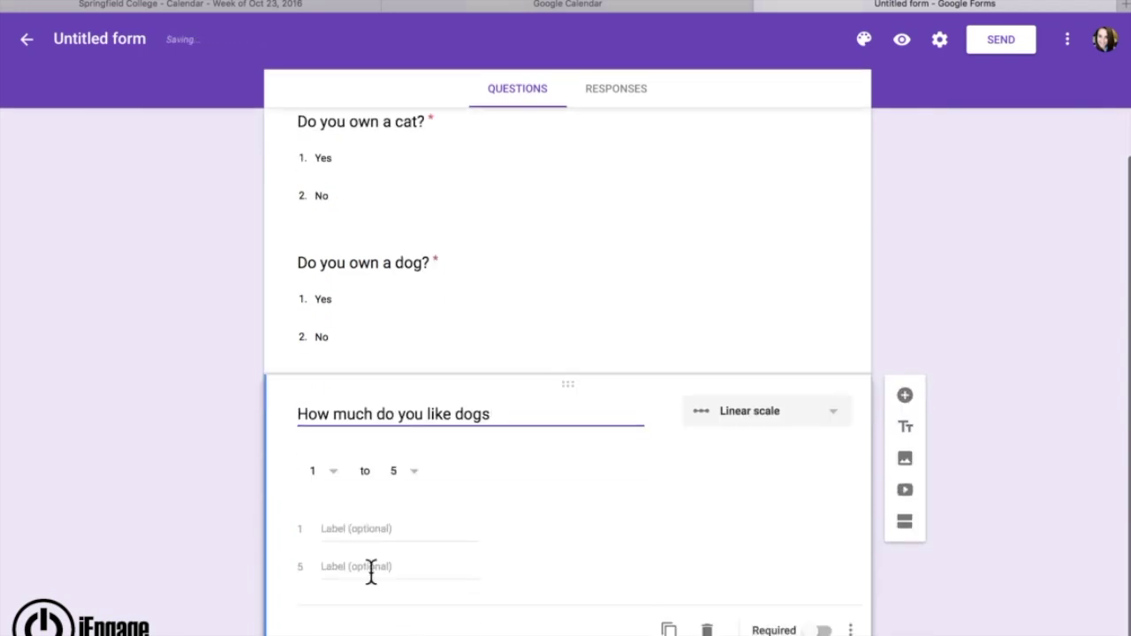
left_click(400, 474)
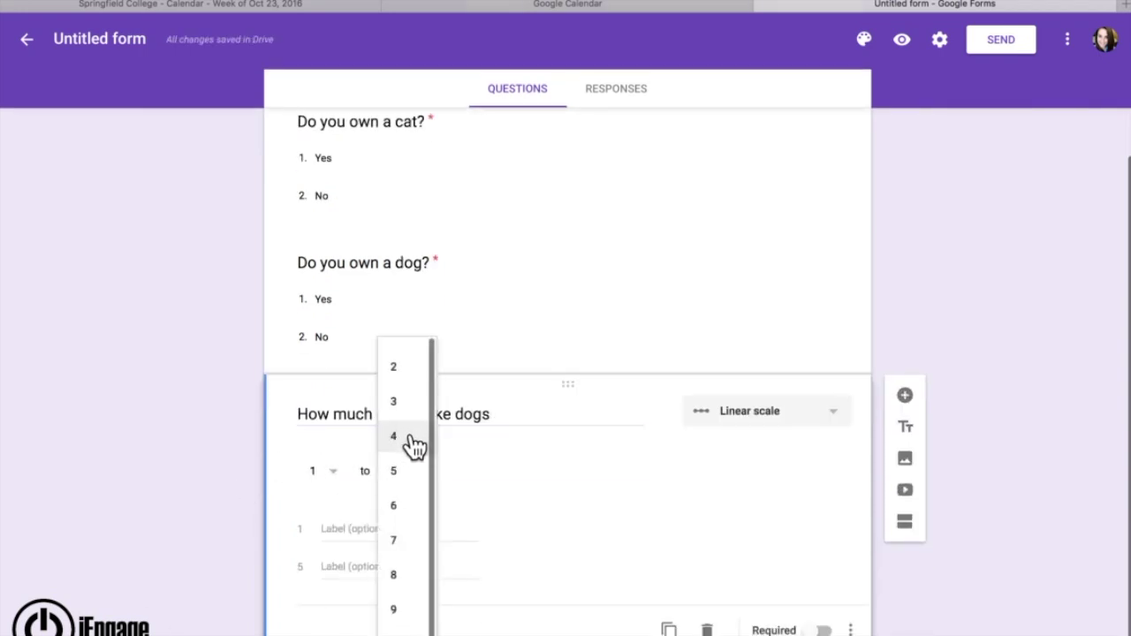
left_click(393, 627)
left_click(367, 527)
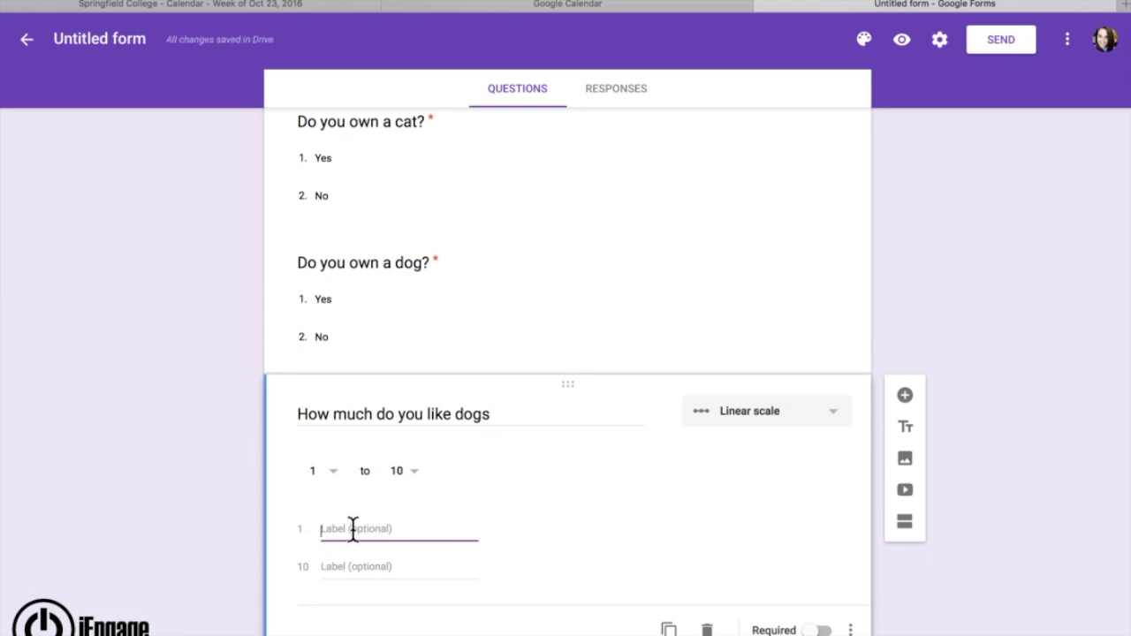
type("Dislike")
left_click(349, 572)
type("Love")
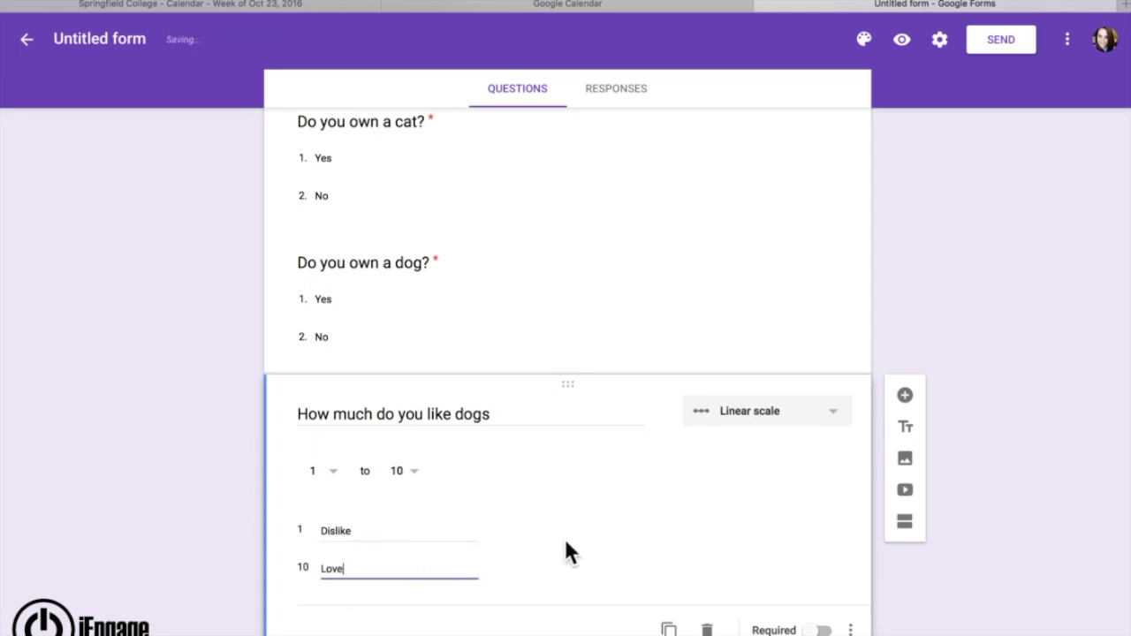
Add a new question of type Date below the linear scale question
scroll(756, 583, "down", 1)
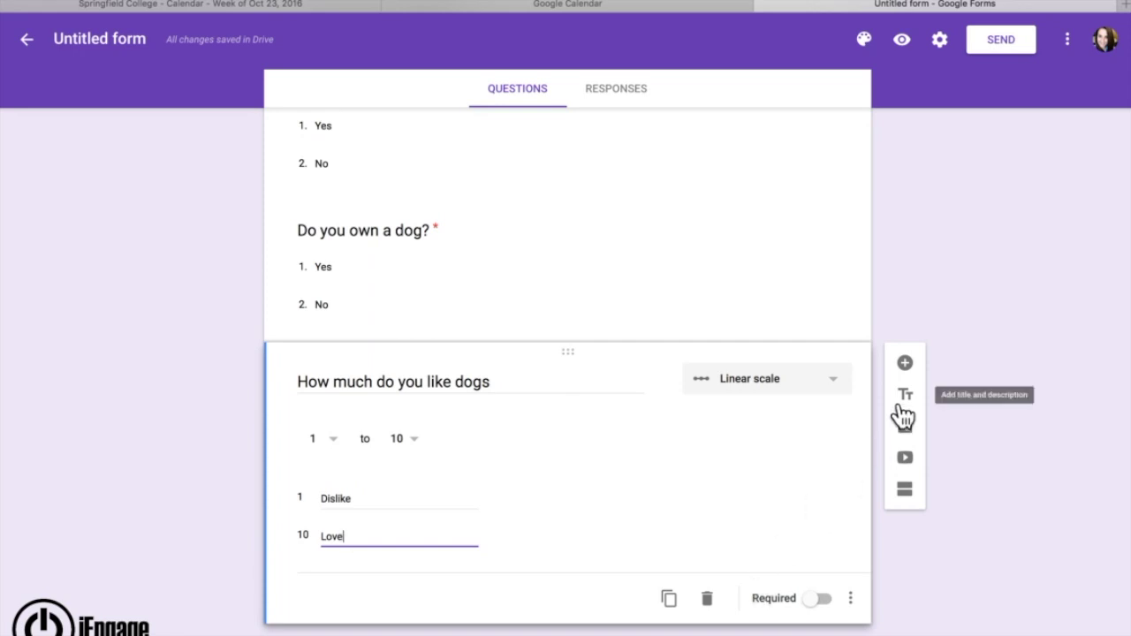
left_click(905, 364)
left_click(774, 549)
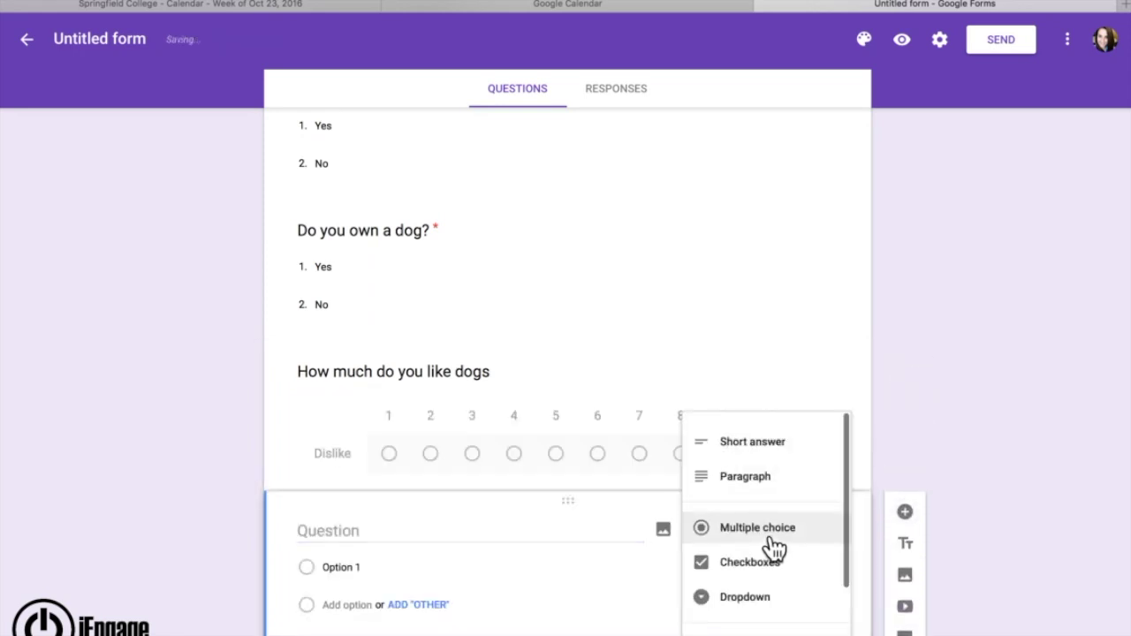
scroll(770, 543, "down", 2)
left_click(770, 618)
Word the date question as "When would you like to attend dog training?"
left_click(430, 526)
type("When yould you like")
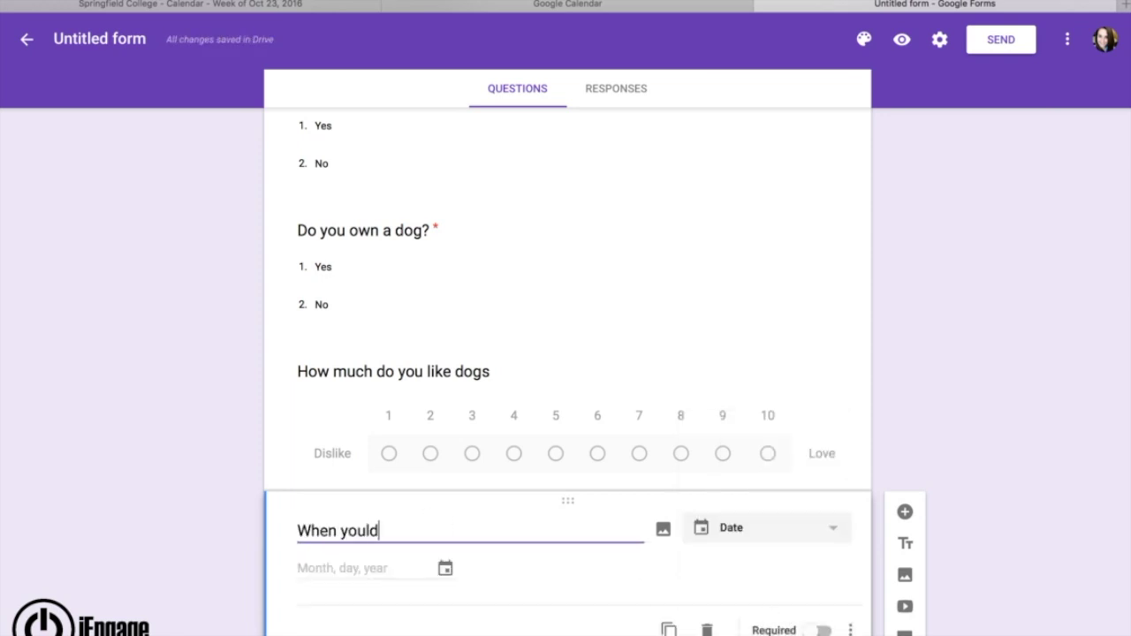
left_click(345, 531)
key("BackSpace")
type("w")
left_click(475, 523)
type("to at")
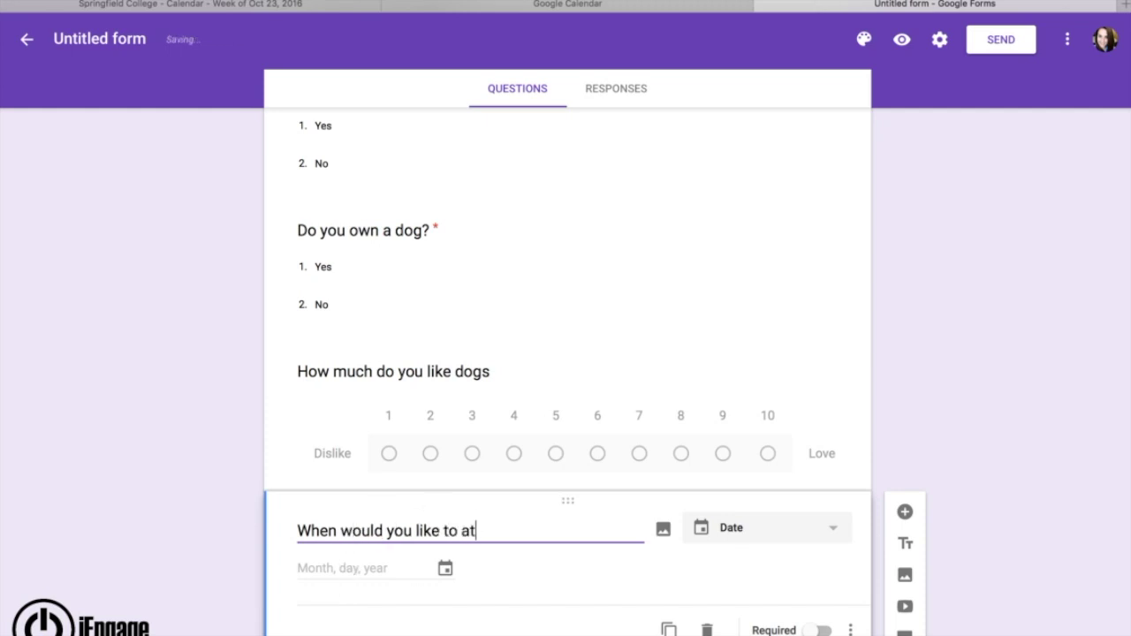
type("tend dog training?")
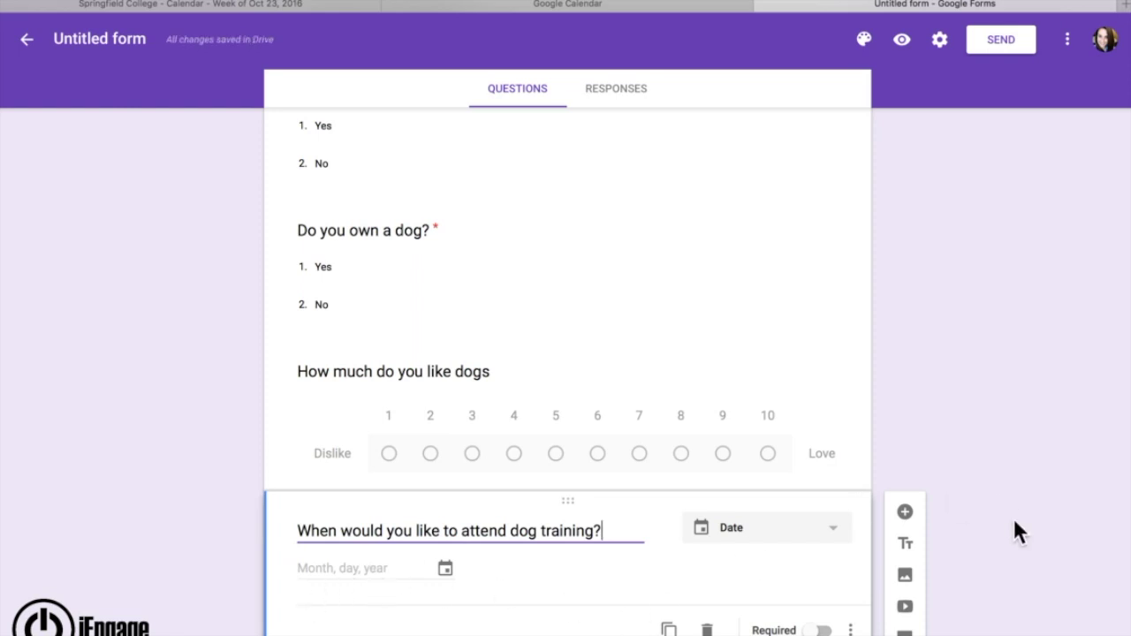
Add a title and description block below the date question, titled "Dogs" with the description "This section is about dogs"
scroll(550, 365, "up", 3)
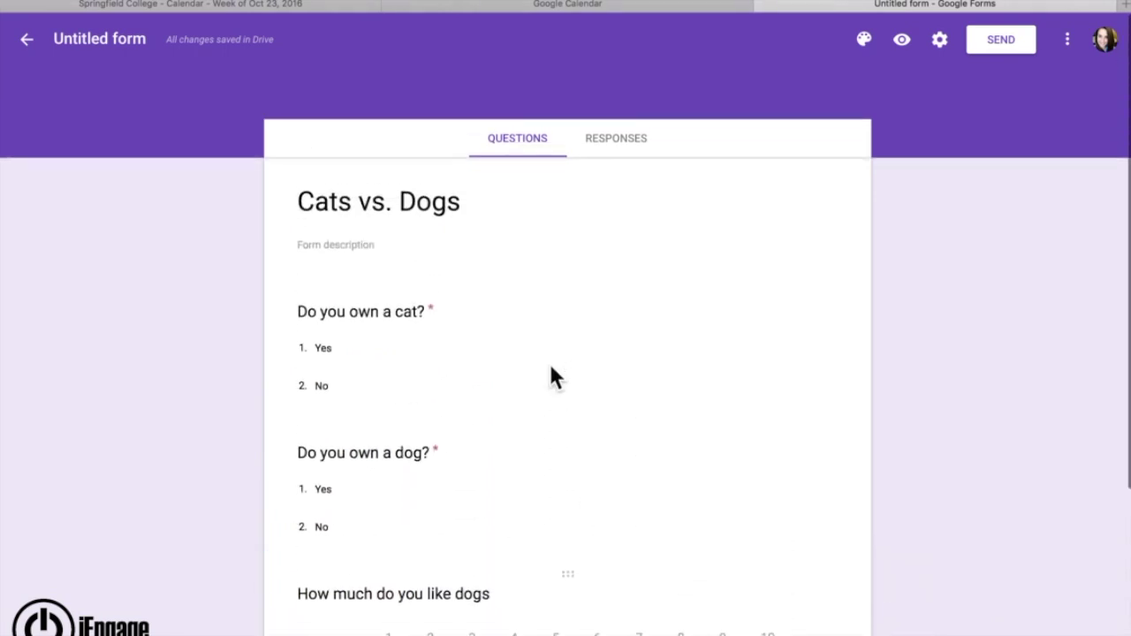
scroll(549, 365, "down", 3)
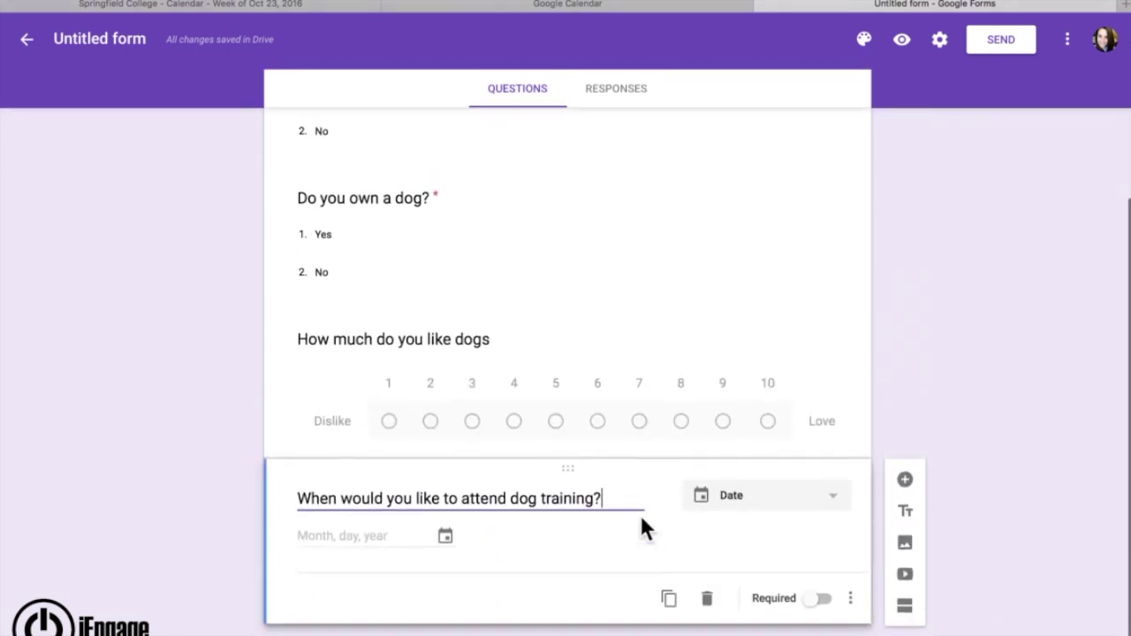
scroll(639, 513, "up", 1)
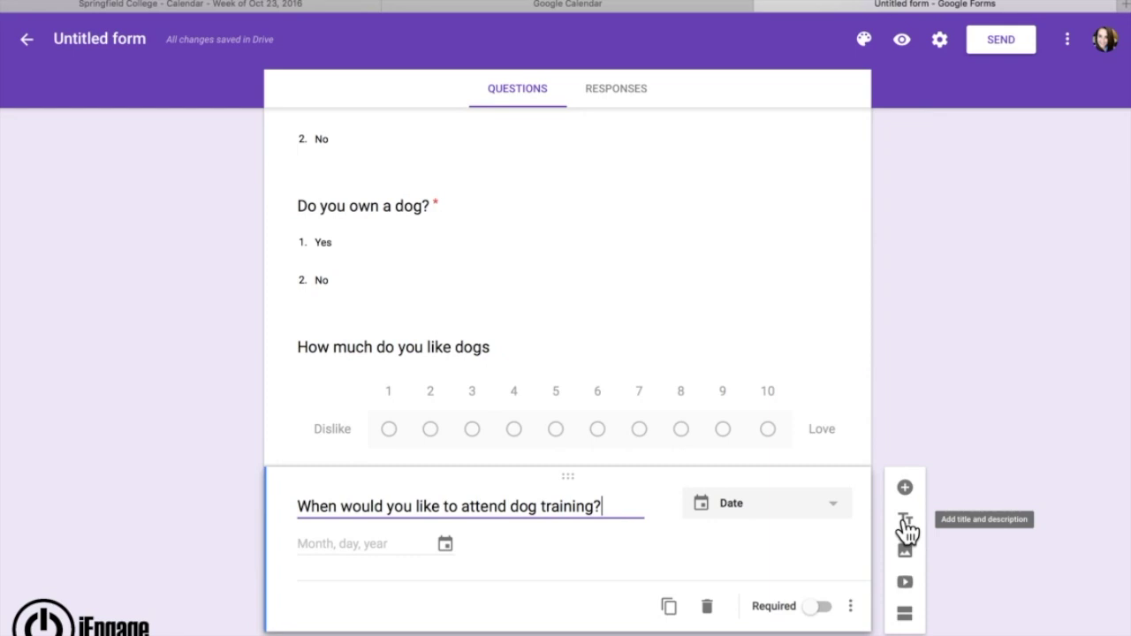
left_click(906, 522)
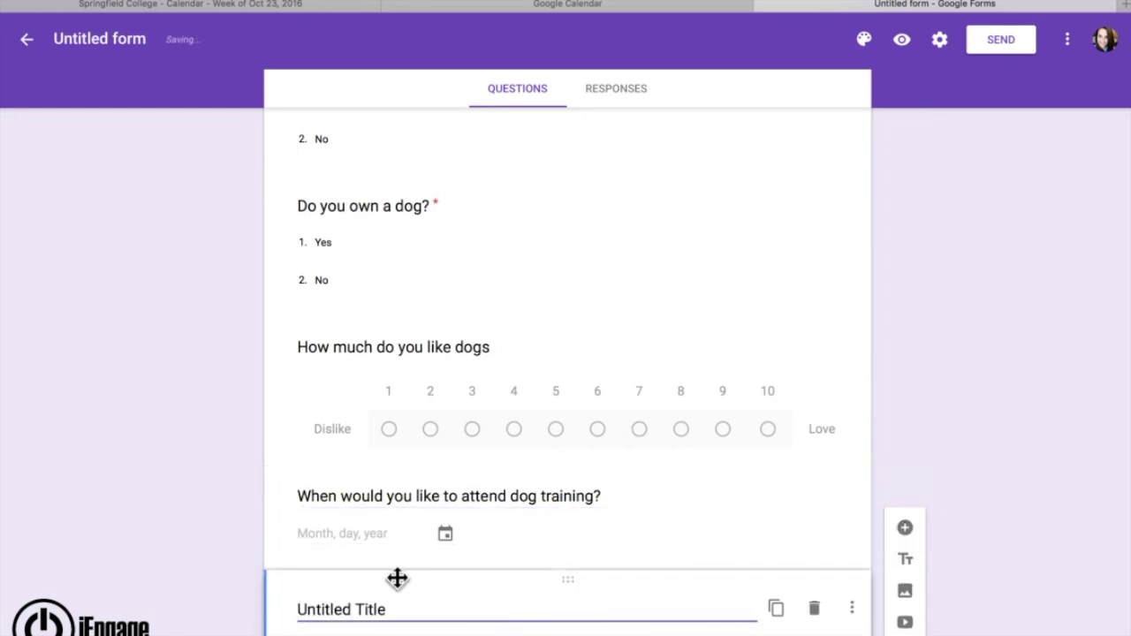
key("ctrl+a")
type("Dogs")
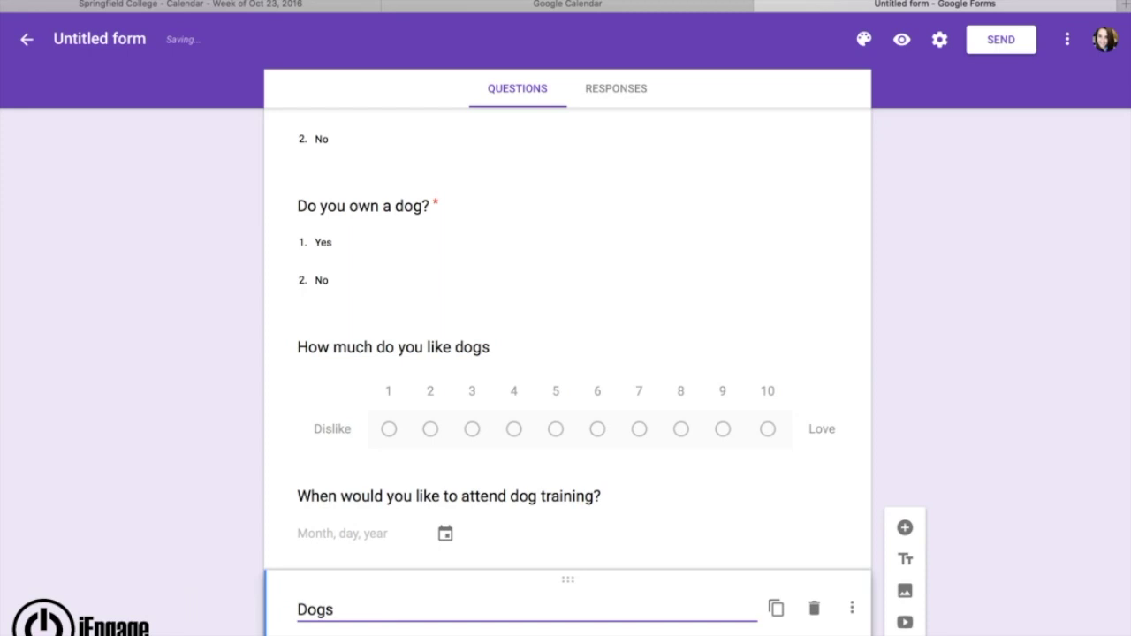
left_click(321, 632)
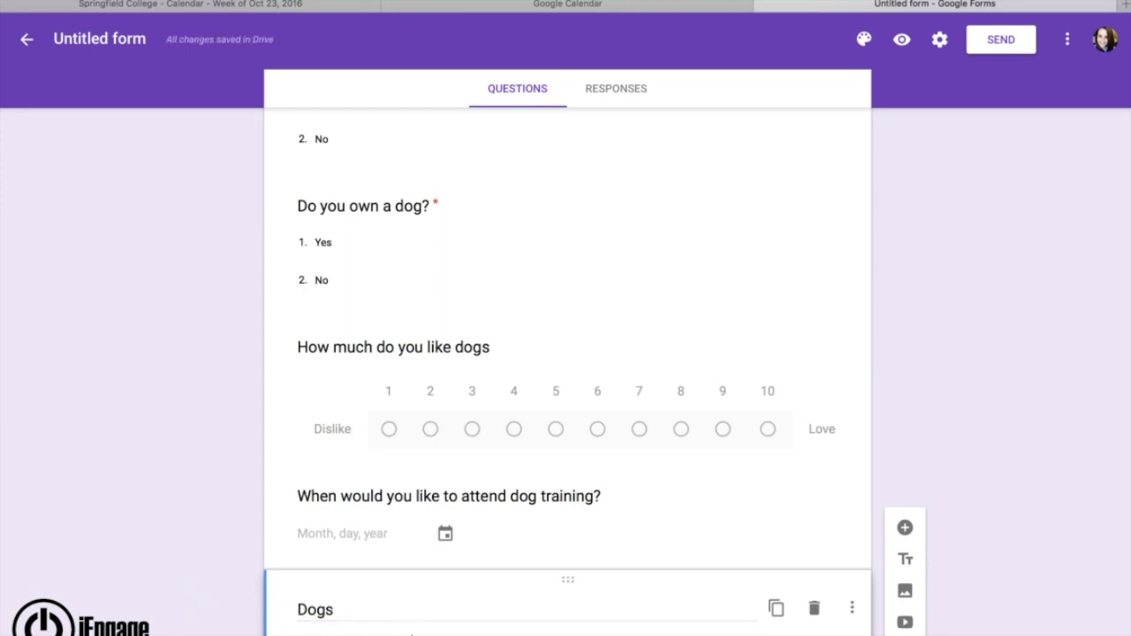
Move the "Dogs" block directly below the cat question and the "Do you own a dog?" question below the linear scale question
scroll(579, 468, "down", 2)
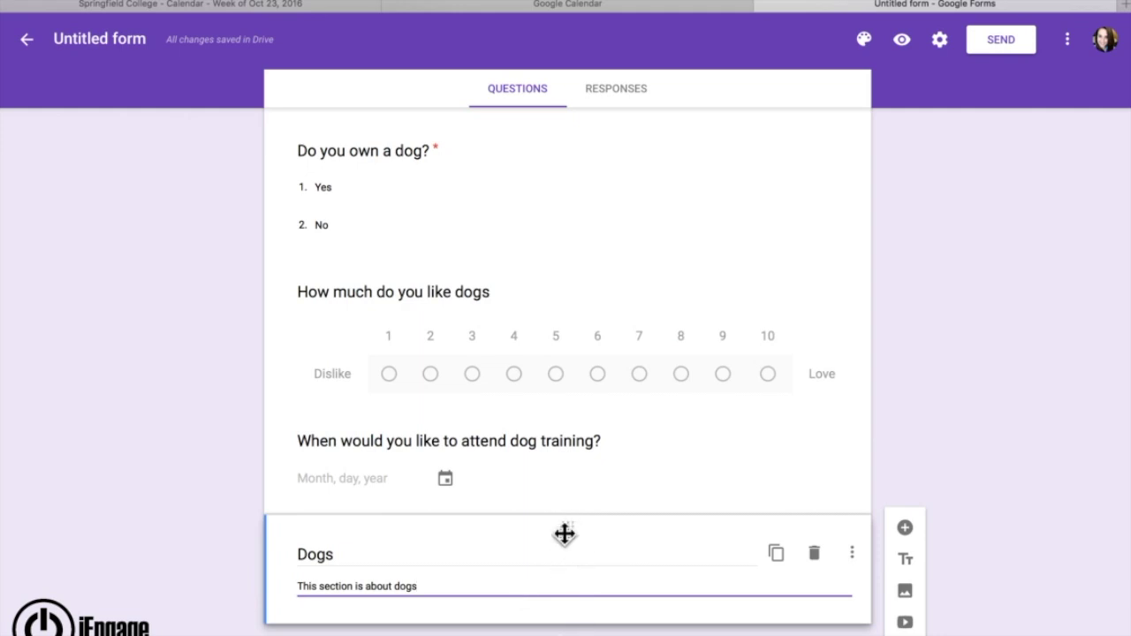
left_click_drag(568, 522, 577, 250)
left_click_drag(573, 367, 574, 522)
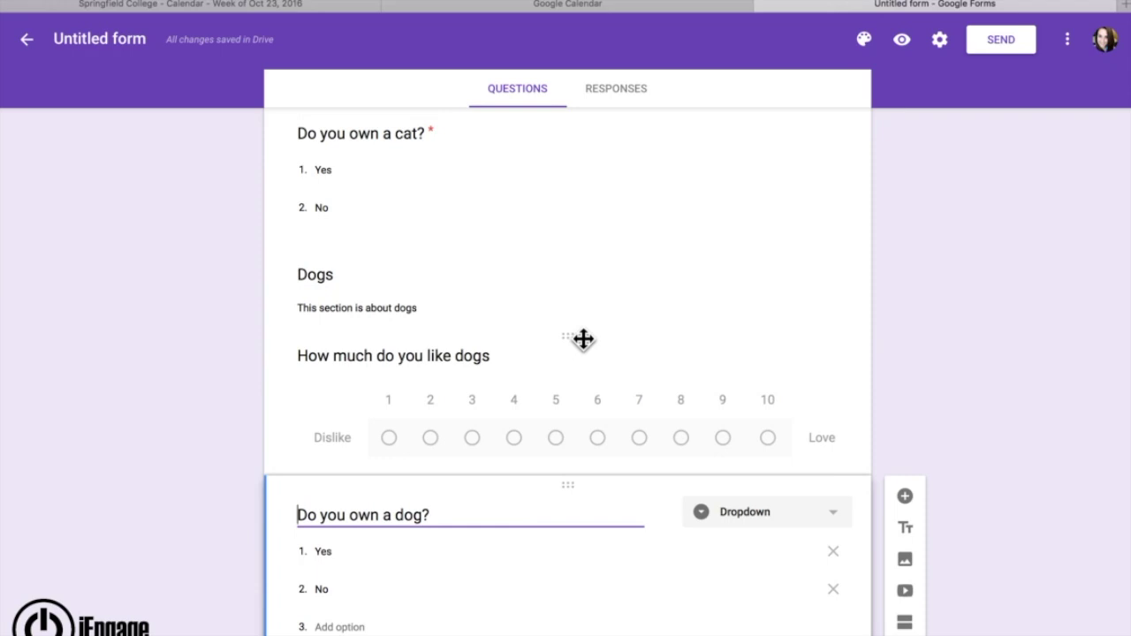
Start inserting an image below the "Do you own a dog?" question and search Google images for "dog"
scroll(836, 487, "down", 2)
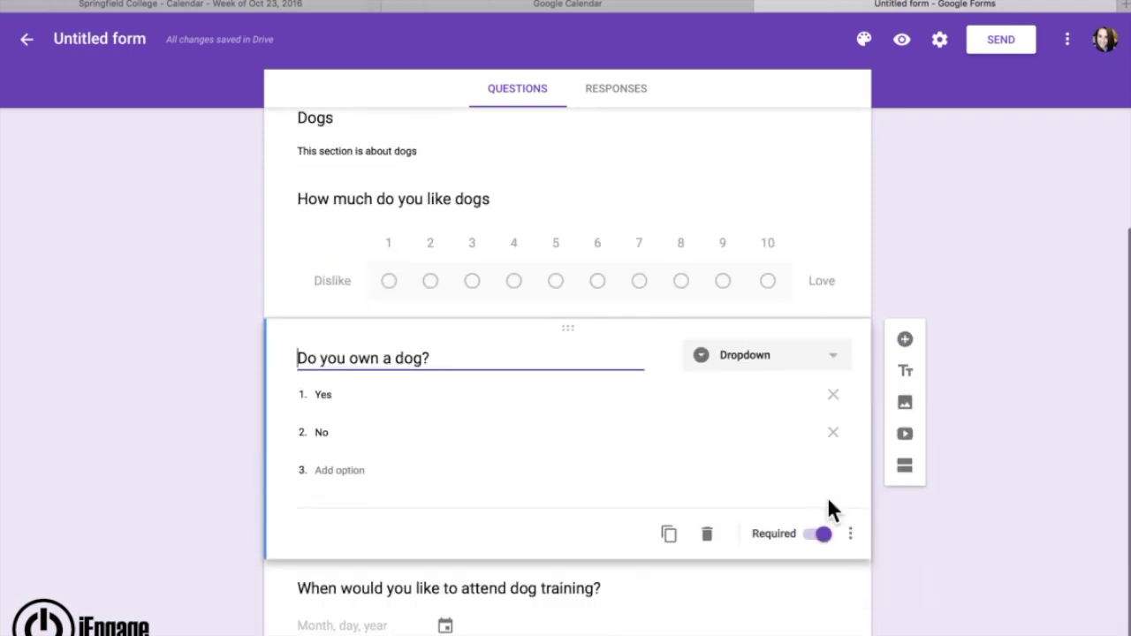
left_click(907, 404)
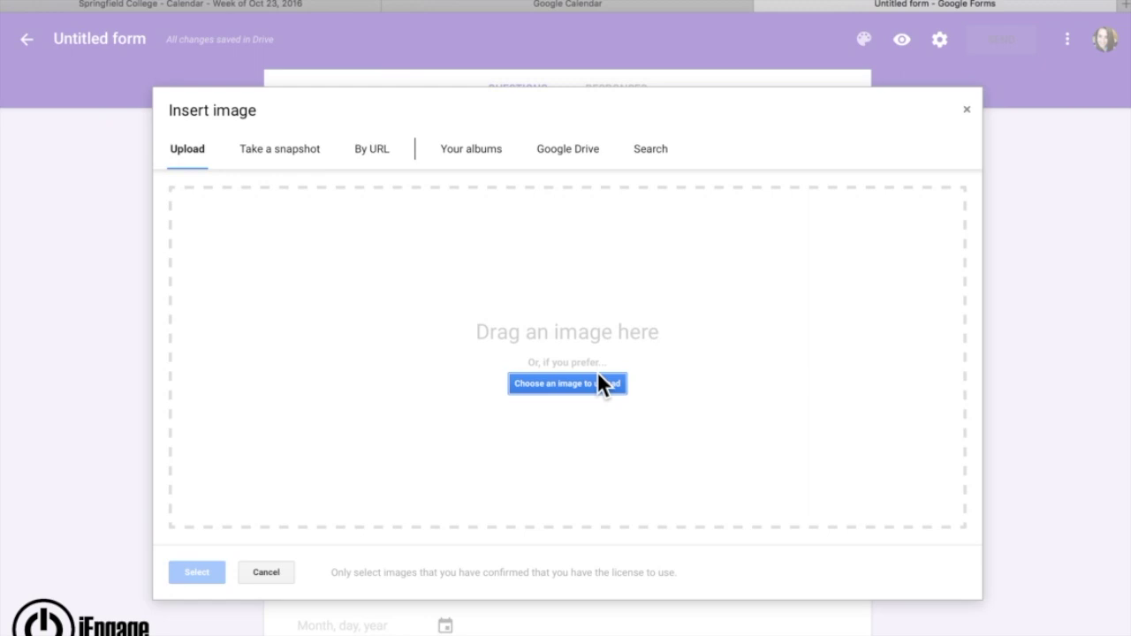
left_click(651, 152)
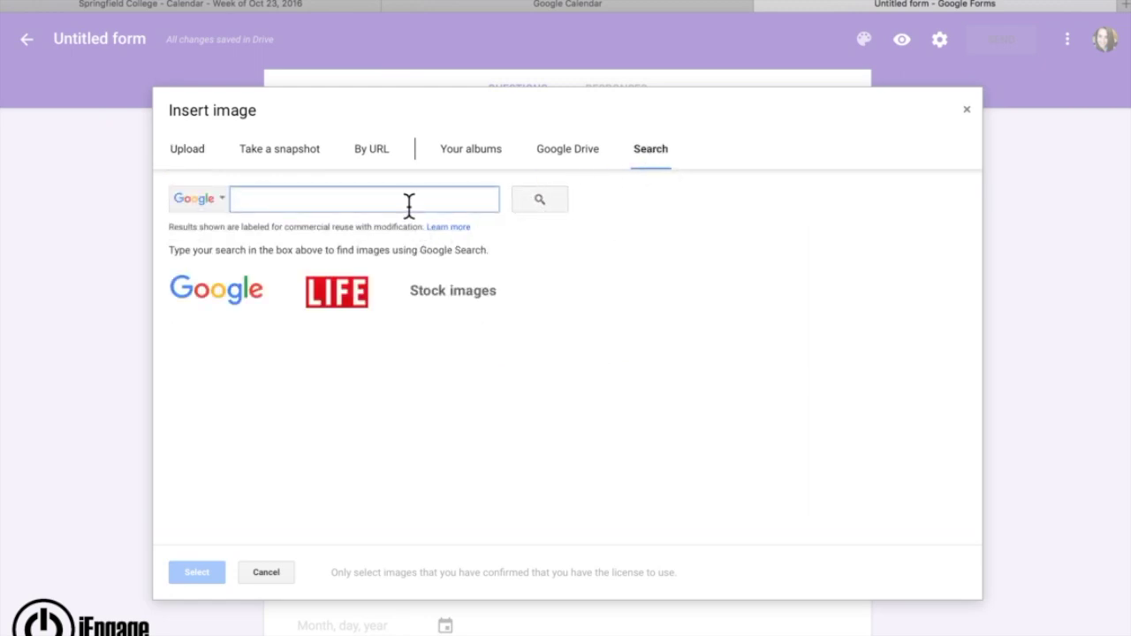
type("dog")
key("Return")
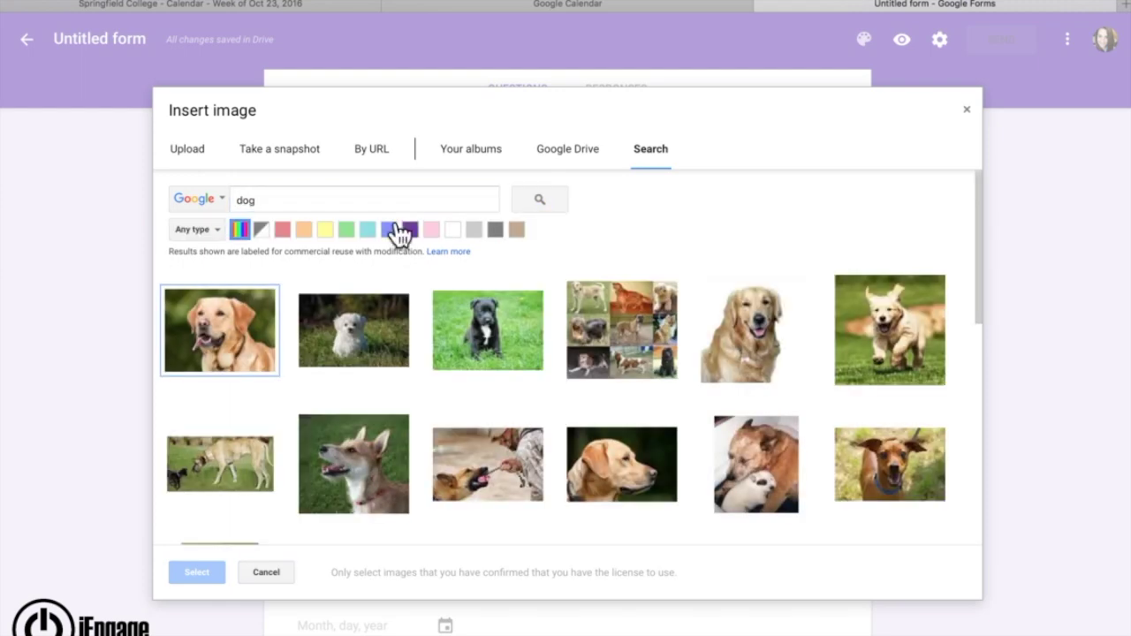
scroll(334, 274, "down", 3)
scroll(333, 269, "down", 5)
scroll(333, 273, "up", 8)
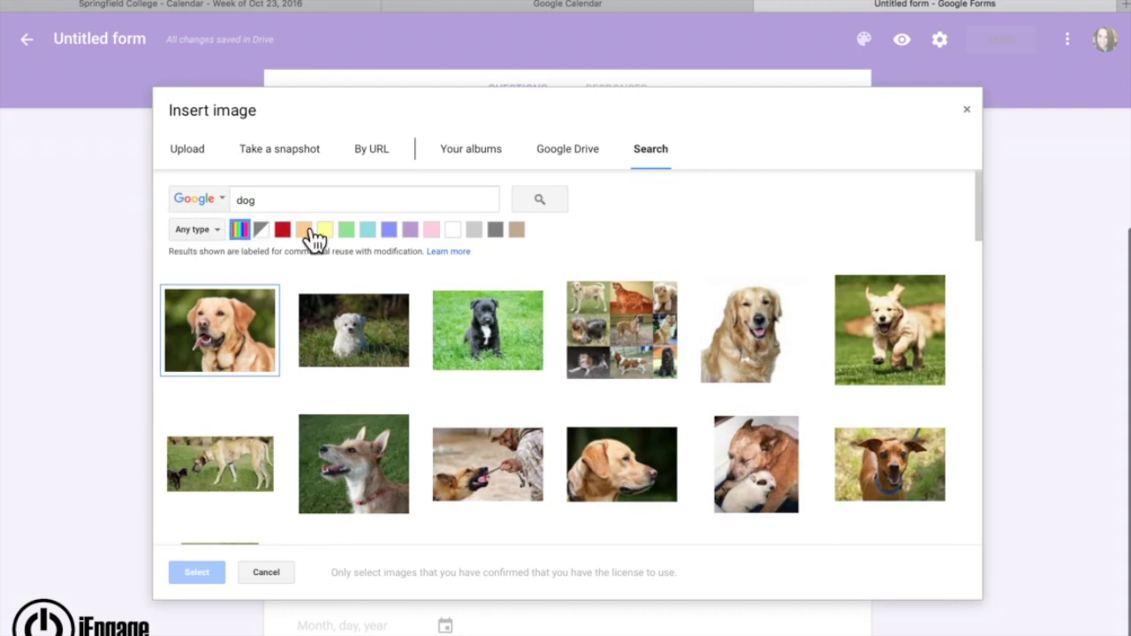
Filter the image results to purple and insert the picture of the chihuahua with a purple background
left_click(410, 233)
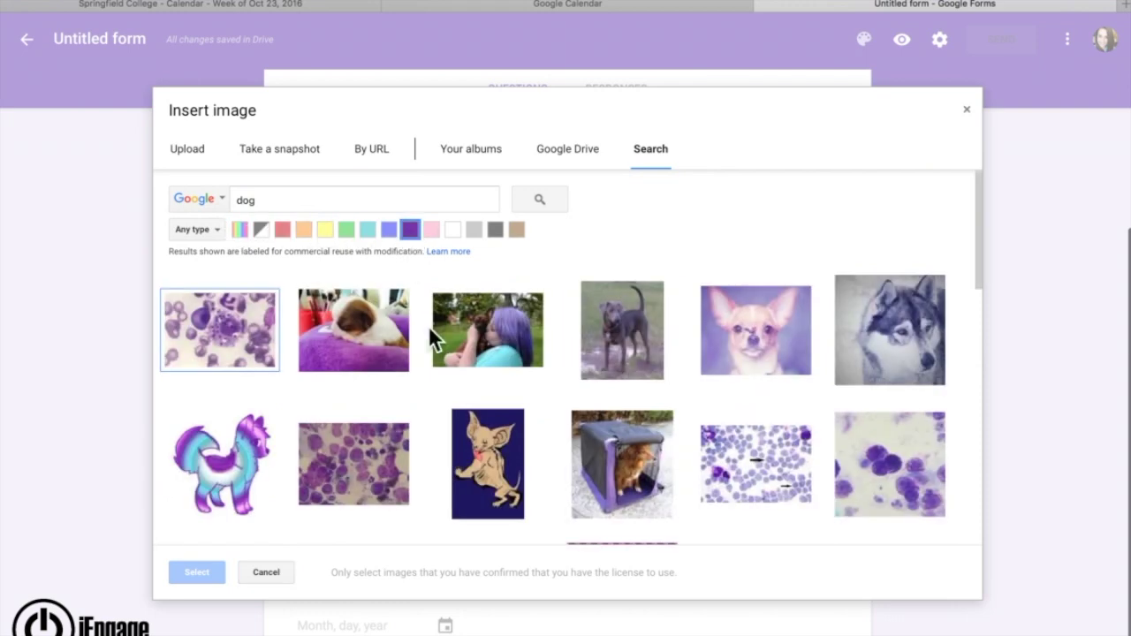
scroll(484, 468, "down", 1)
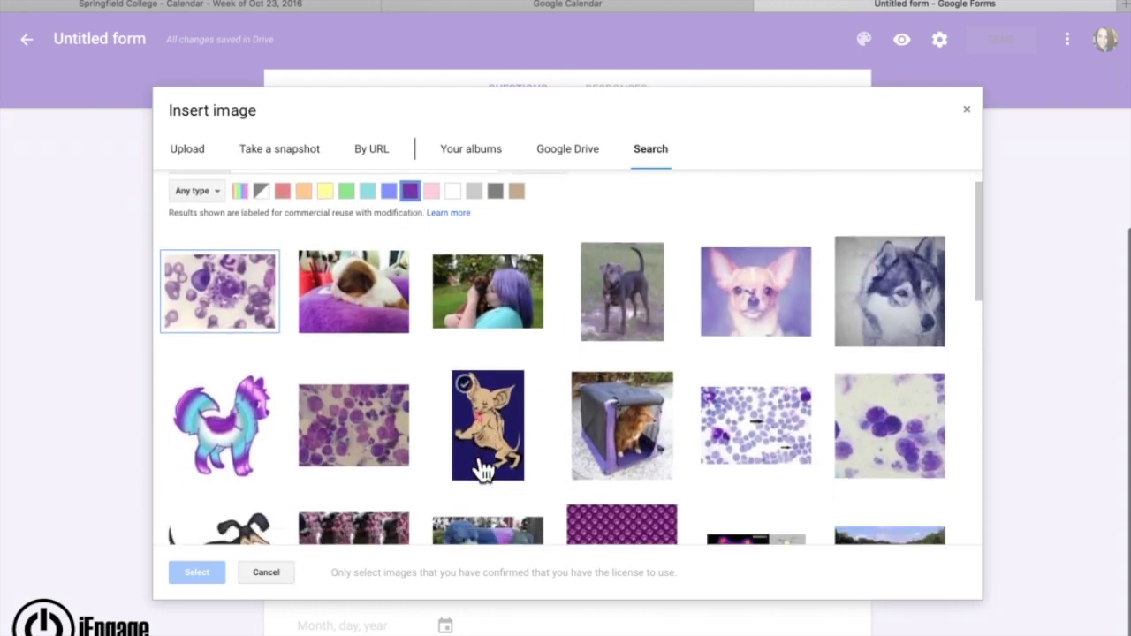
left_click(783, 328)
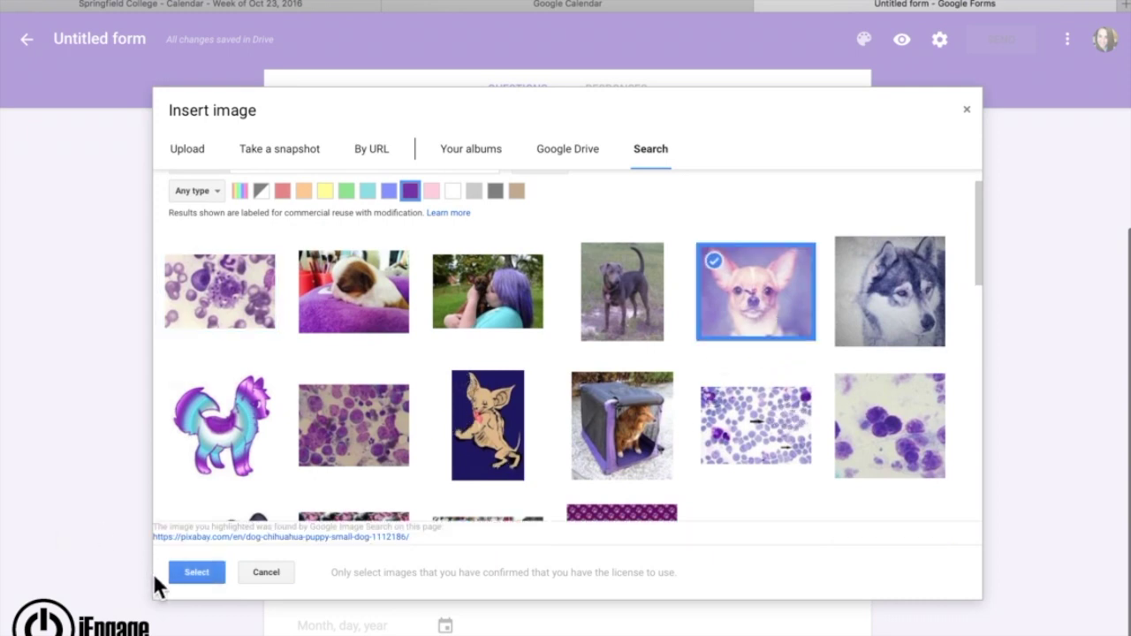
left_click(196, 572)
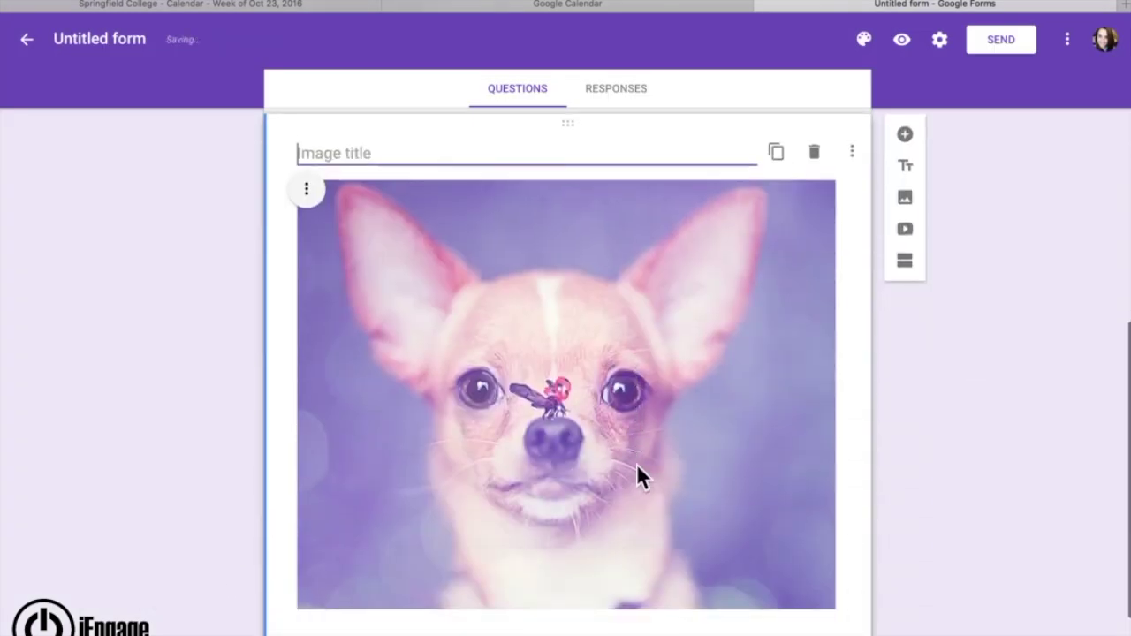
Start adding a video below the chihuahua image and search YouTube for "dog"
scroll(637, 465, "down", 3)
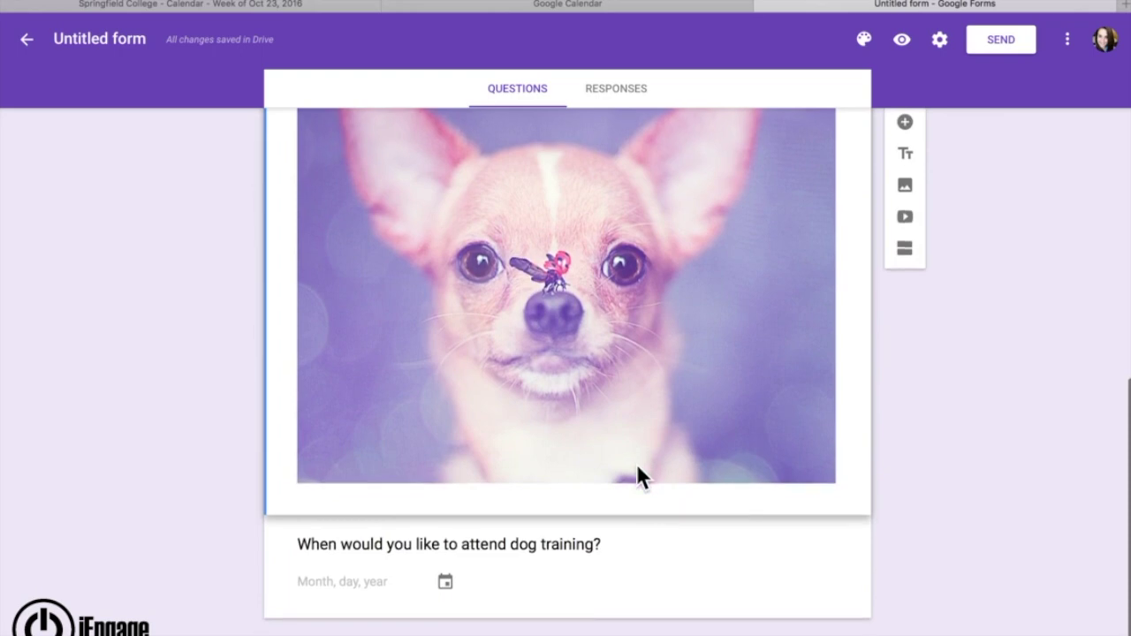
left_click(906, 224)
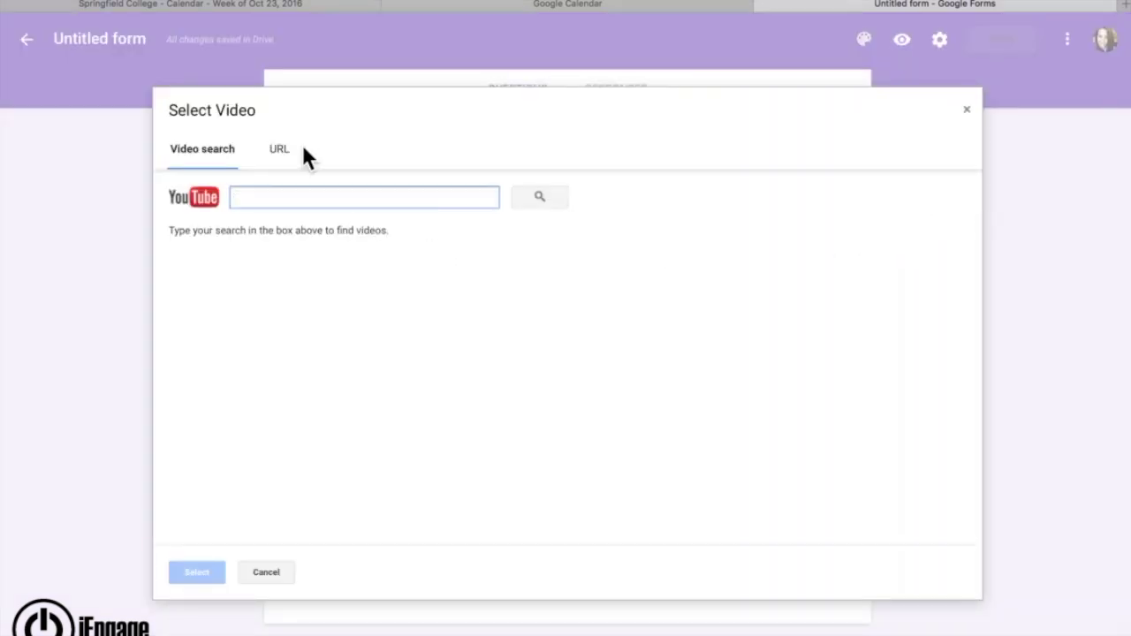
left_click(276, 157)
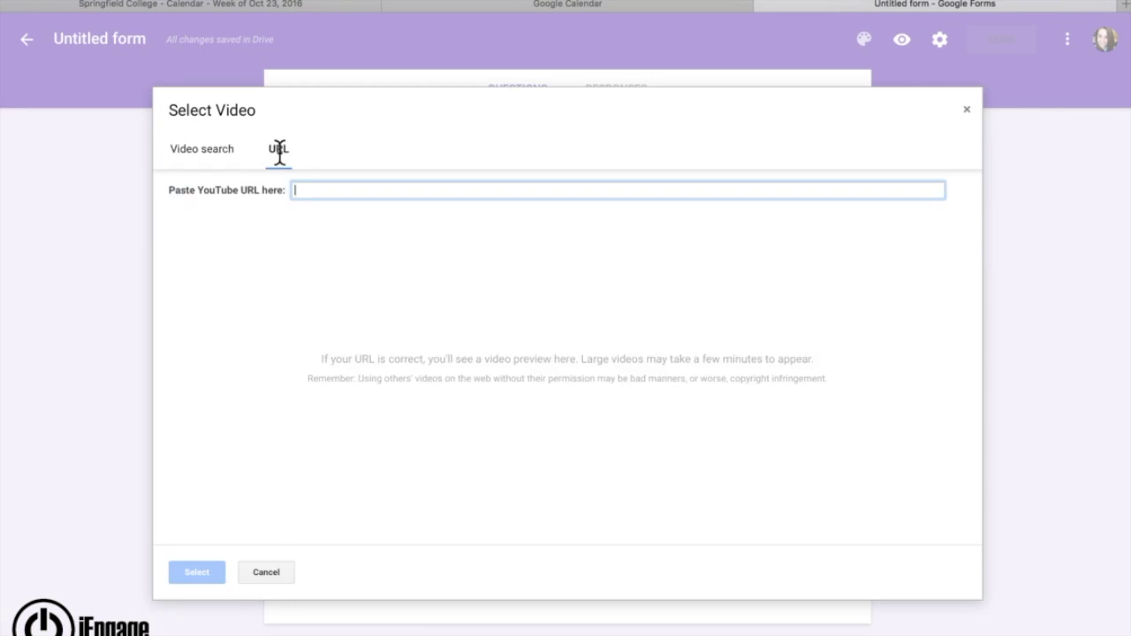
left_click(228, 164)
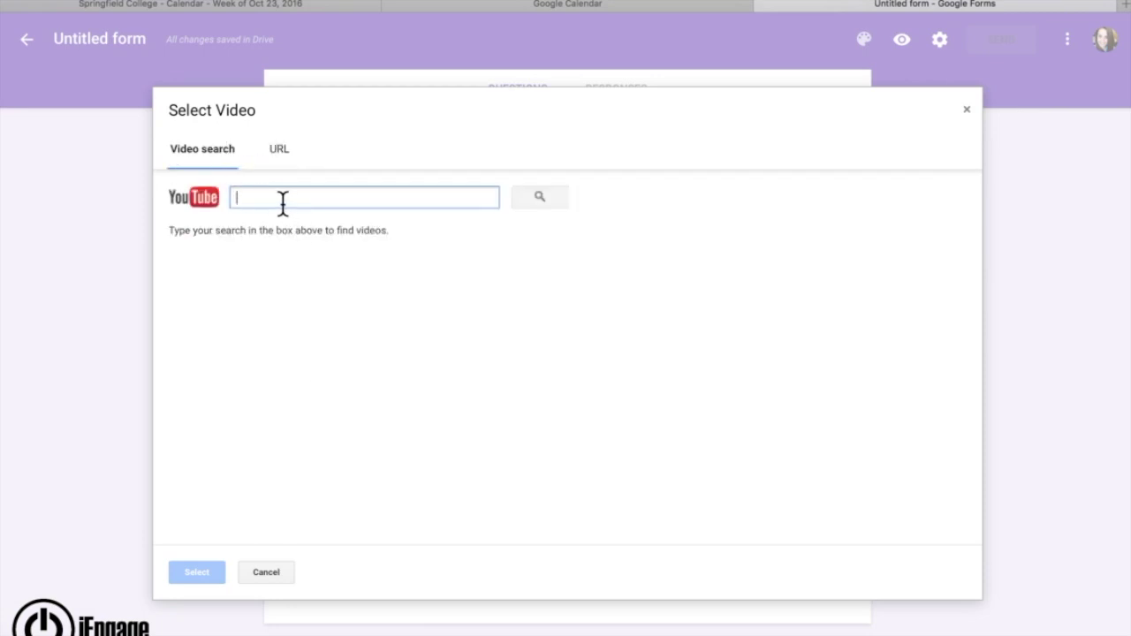
type("dog")
key("Return")
Insert the video "Funny Dogs - A Funny Dog Videos Compilation 2015" from the search results
scroll(315, 397, "down", 1)
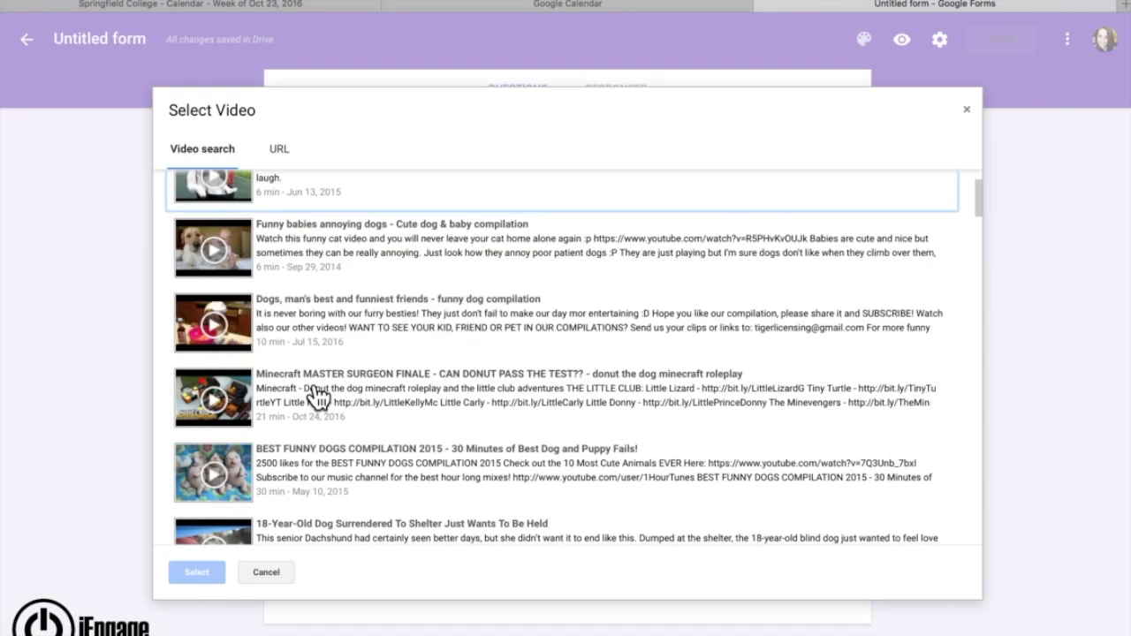
scroll(316, 397, "up", 1)
left_click(366, 278)
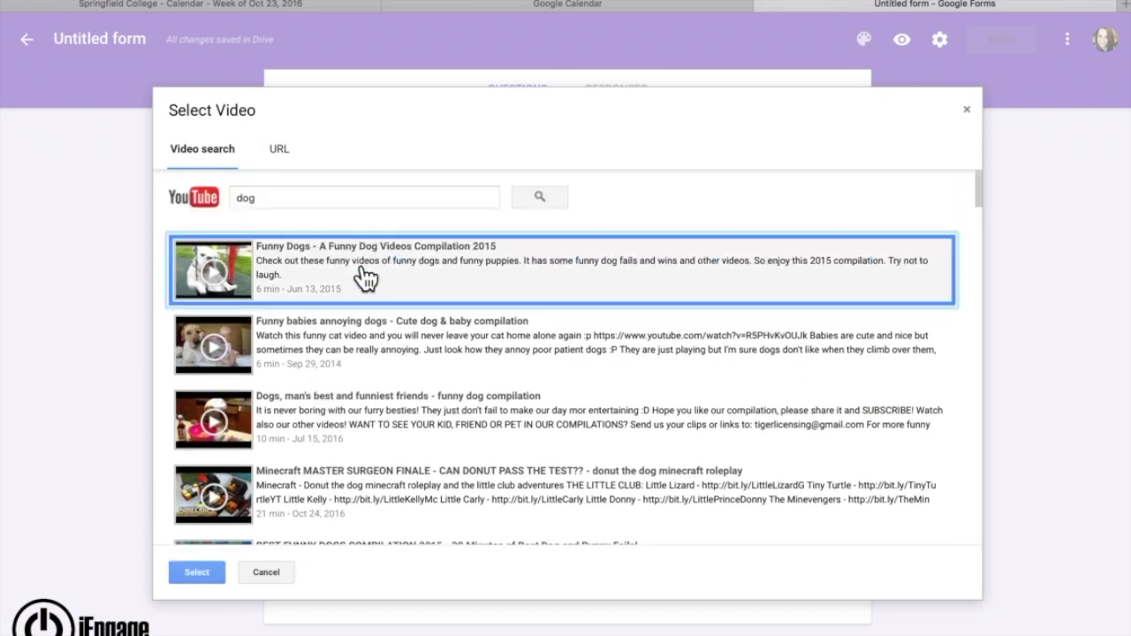
left_click(210, 578)
scroll(274, 575, "down", 3)
Add a new section between the video and the date question and title it "Cats"
scroll(276, 575, "up", 7)
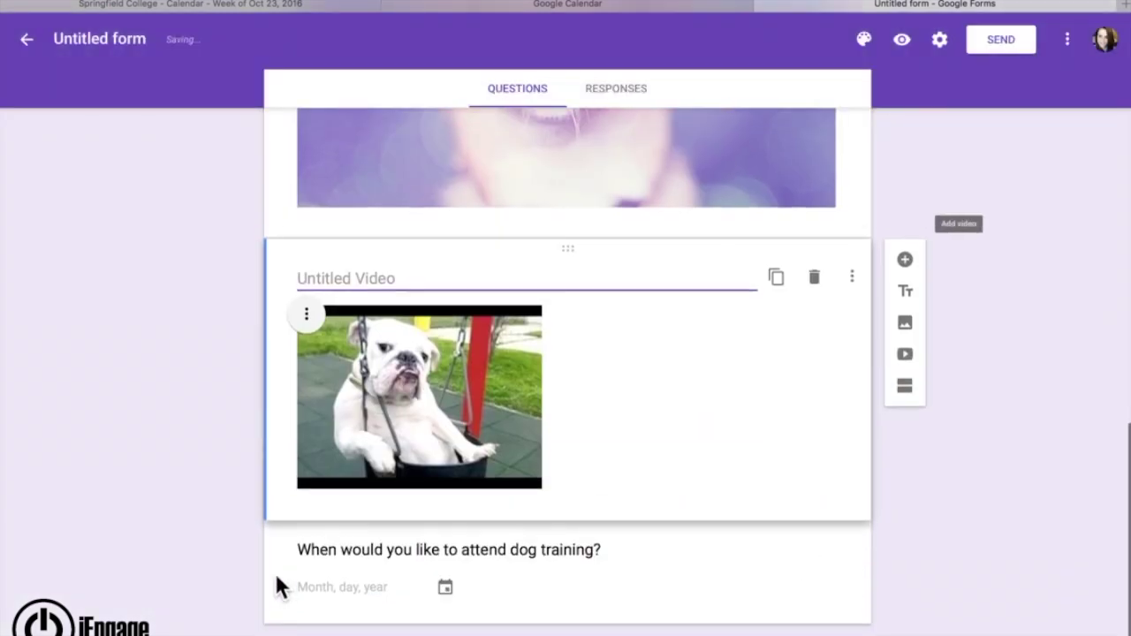
scroll(275, 579, "up", 4)
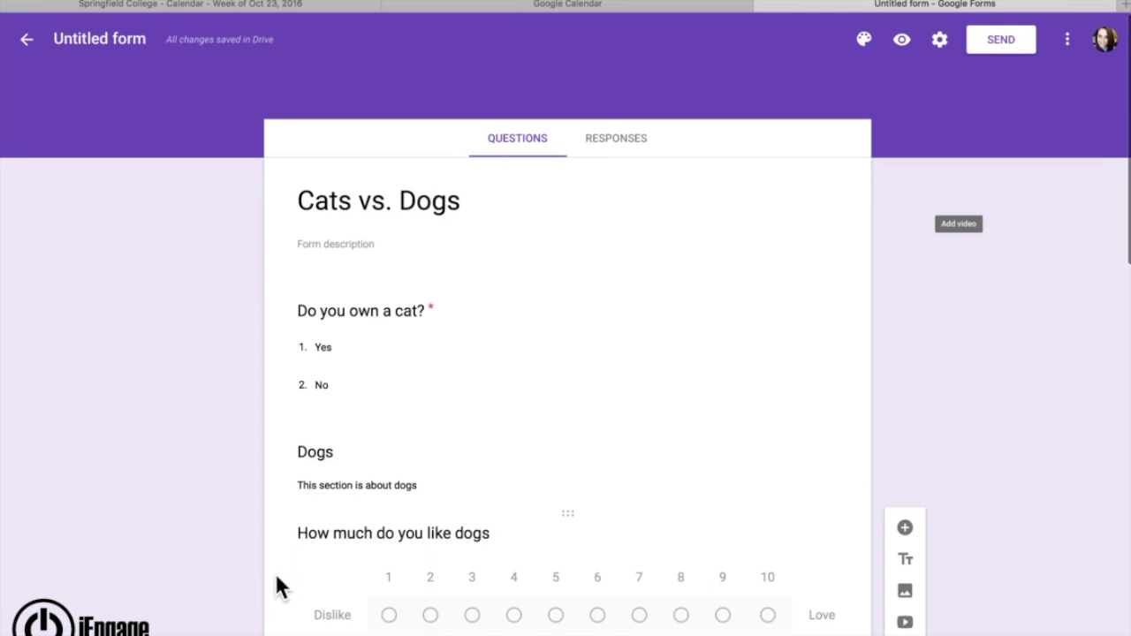
scroll(276, 579, "down", 4)
scroll(939, 413, "down", 2)
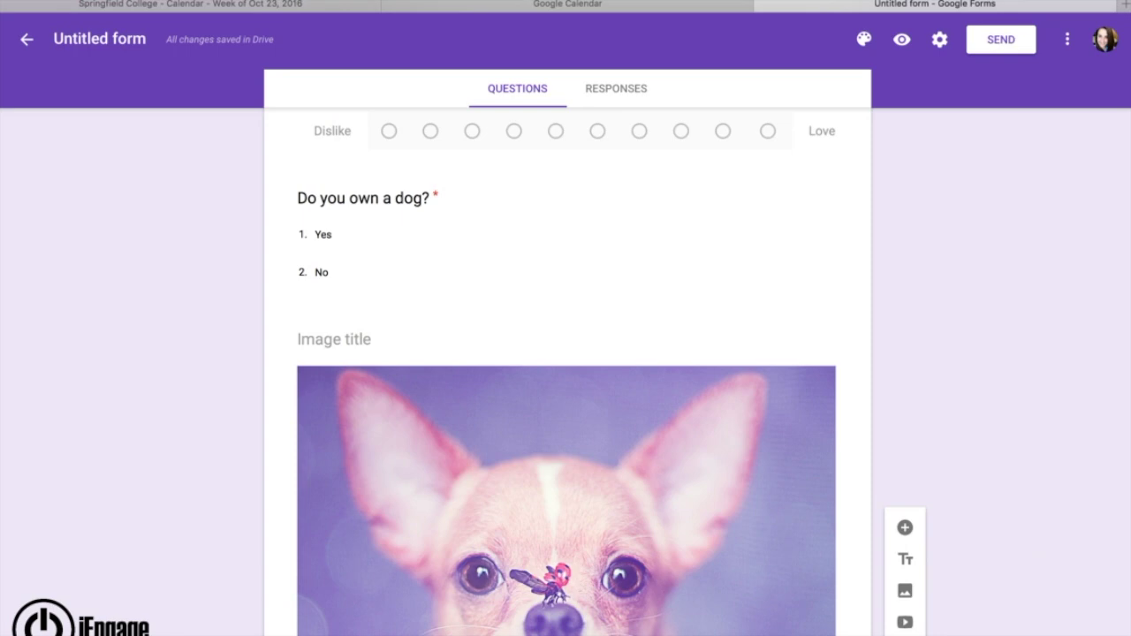
scroll(565, 371, "up", 1)
scroll(829, 535, "down", 10)
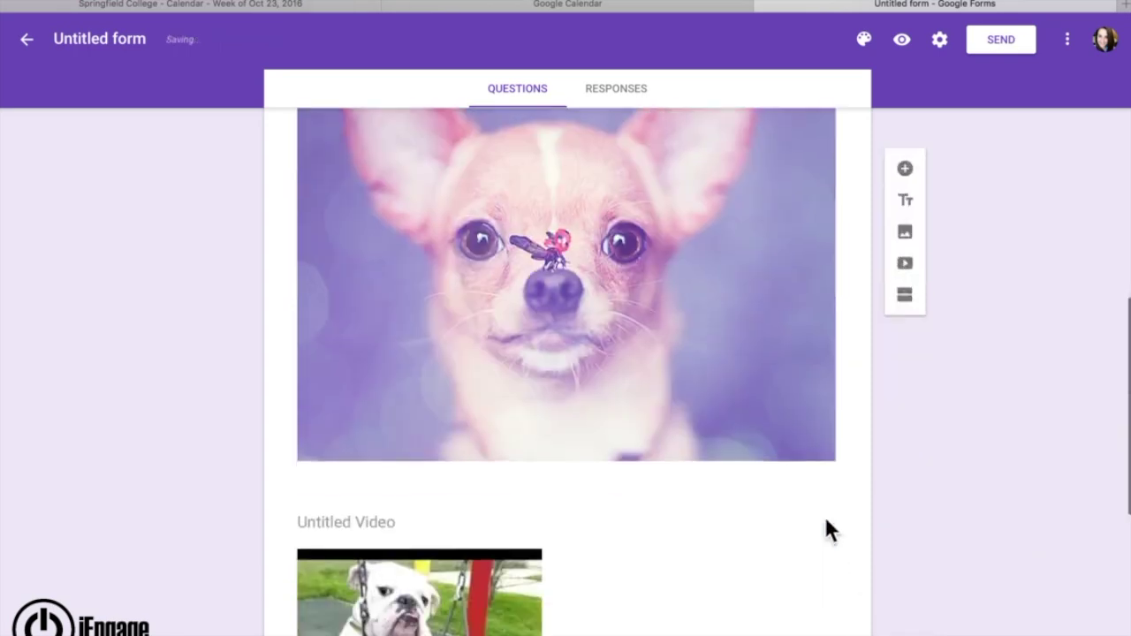
left_click(397, 428)
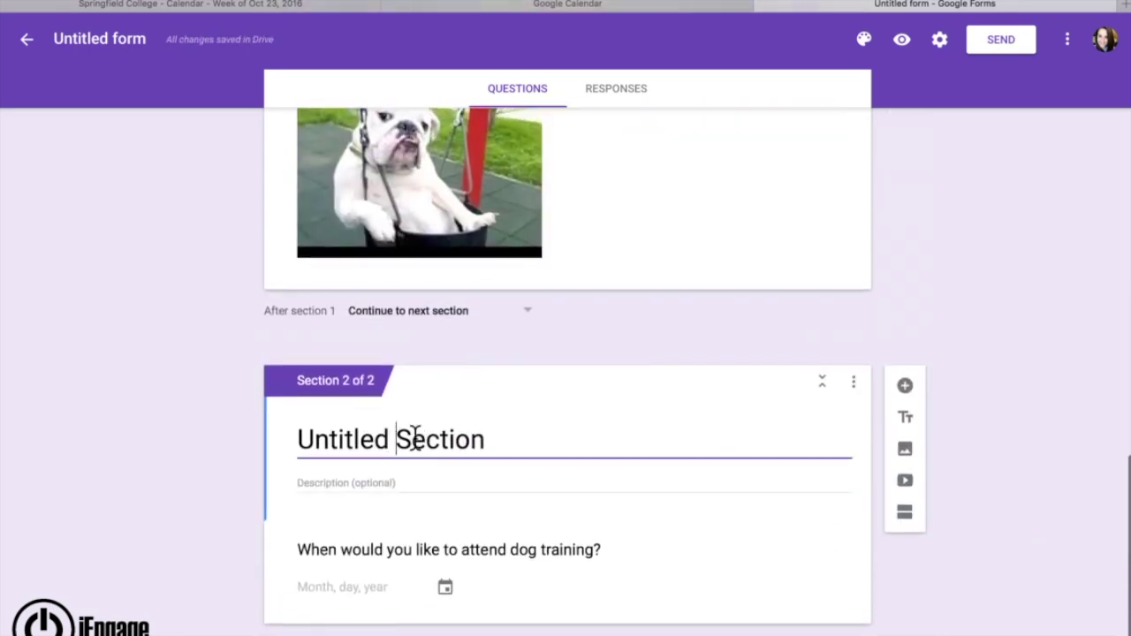
left_click_drag(489, 436, 256, 436)
type("Cats")
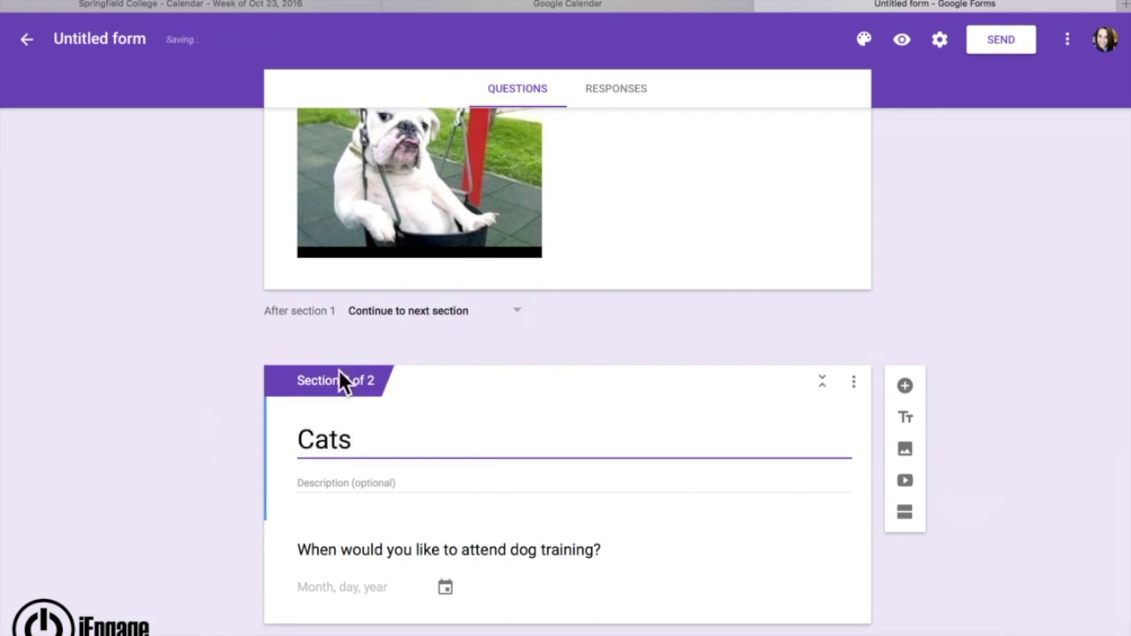
Choose the photo 20151013_sc_0088_web.jpg from your April 7, 2016 album as the form's theme image
scroll(339, 370, "up", 10)
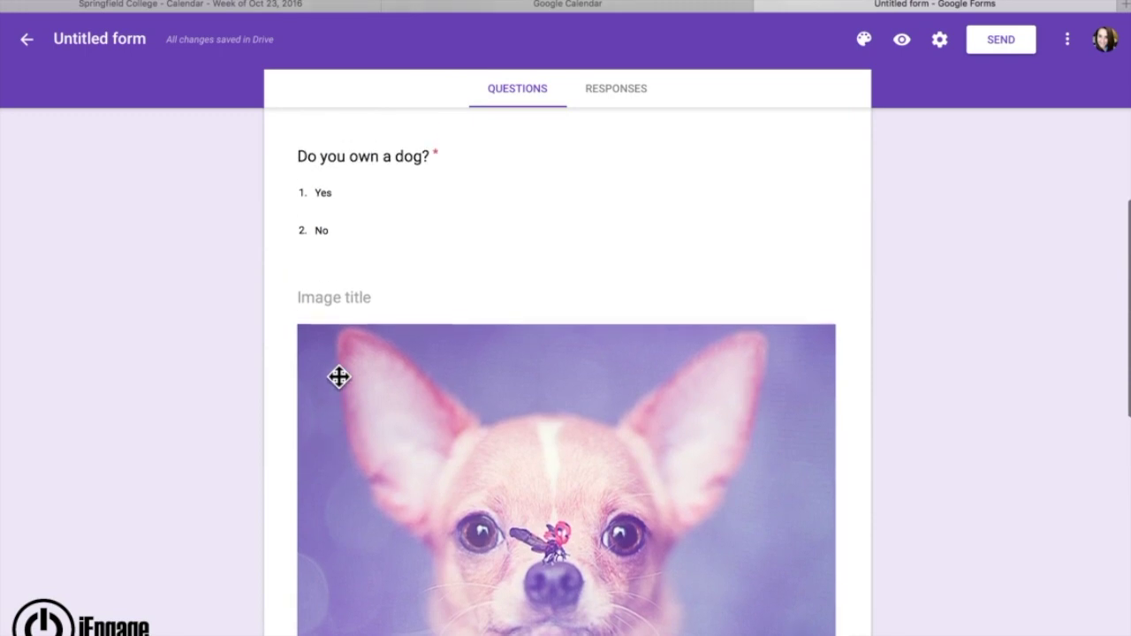
scroll(338, 374, "up", 5)
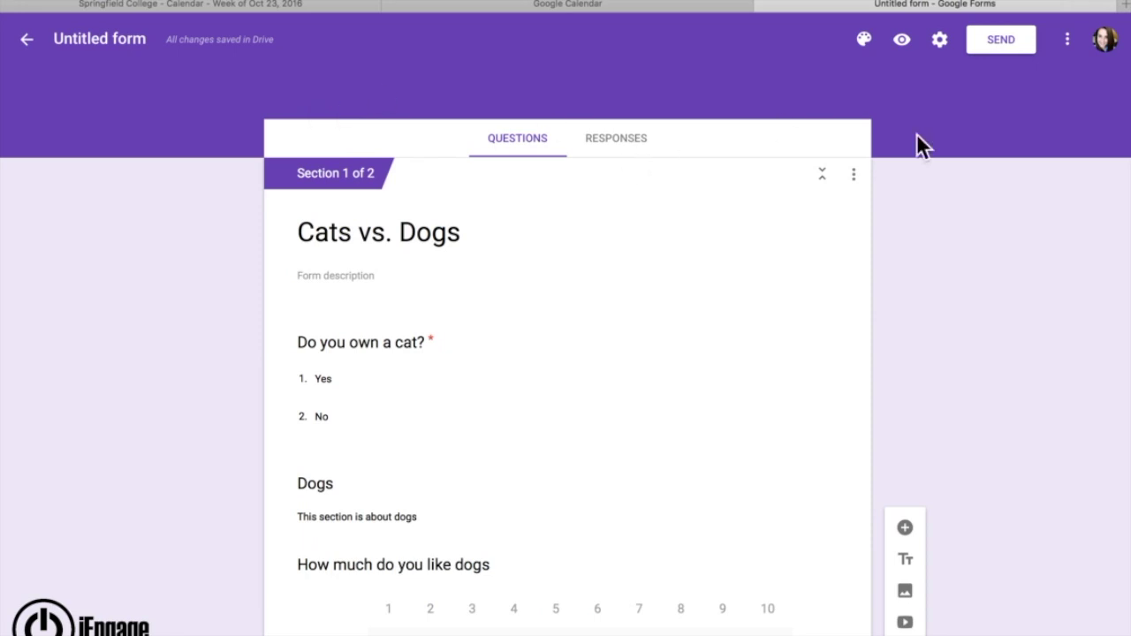
left_click(863, 42)
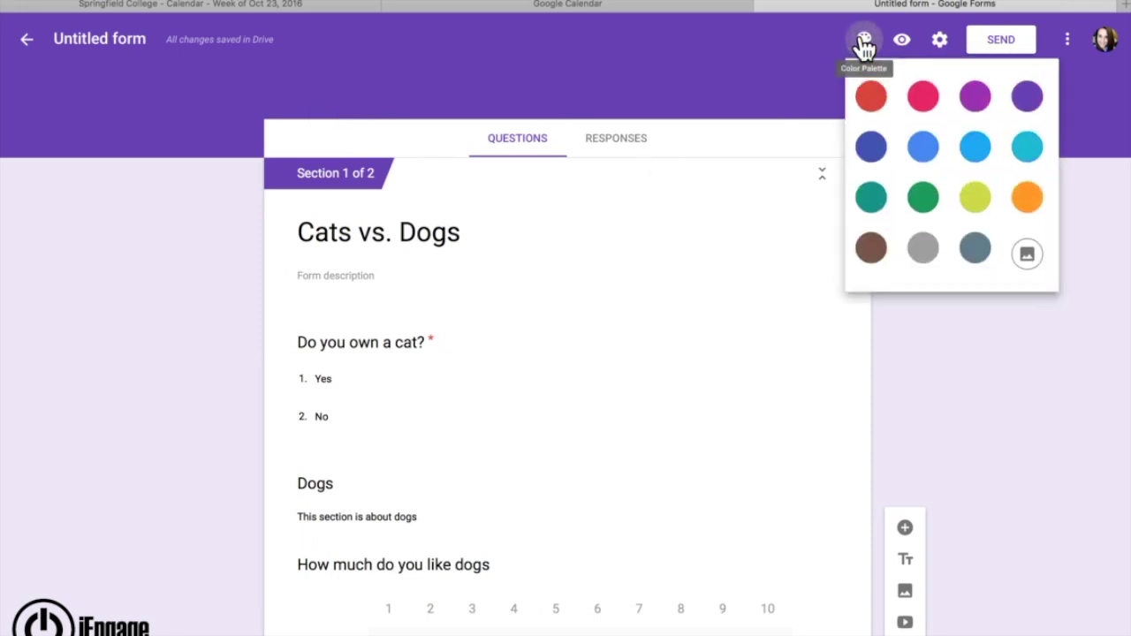
left_click(1025, 256)
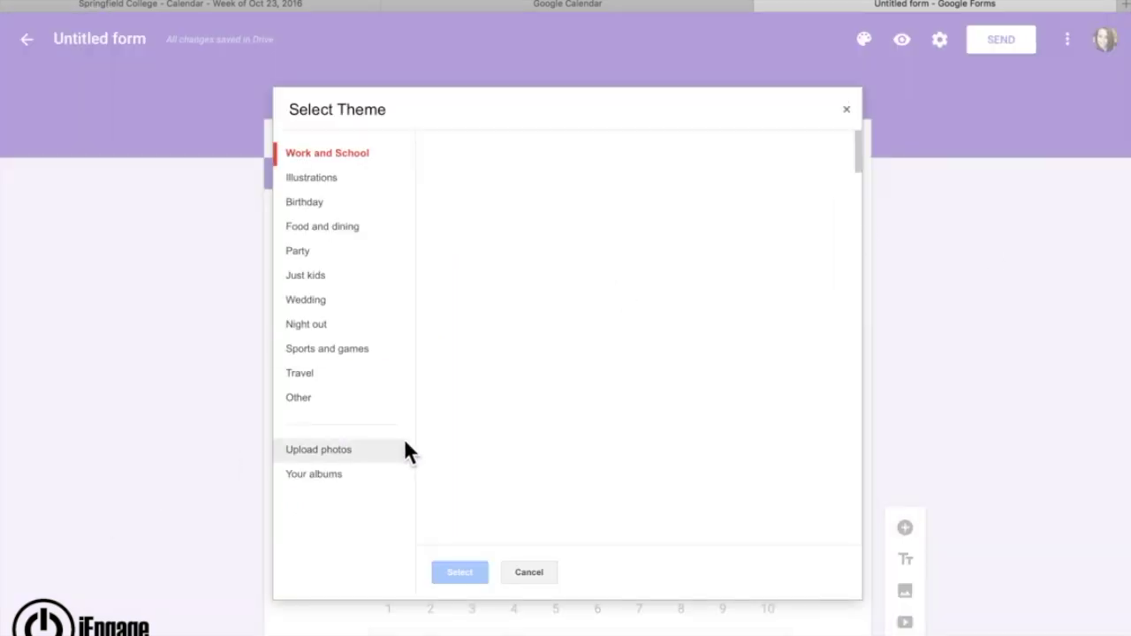
left_click(342, 474)
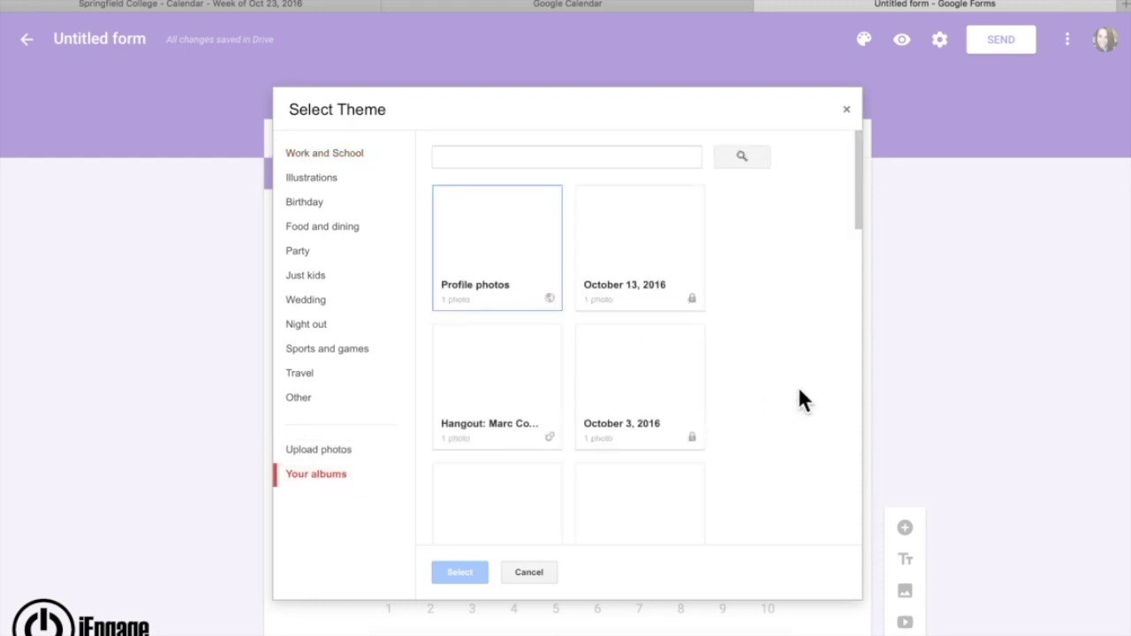
scroll(759, 385, "down", 4)
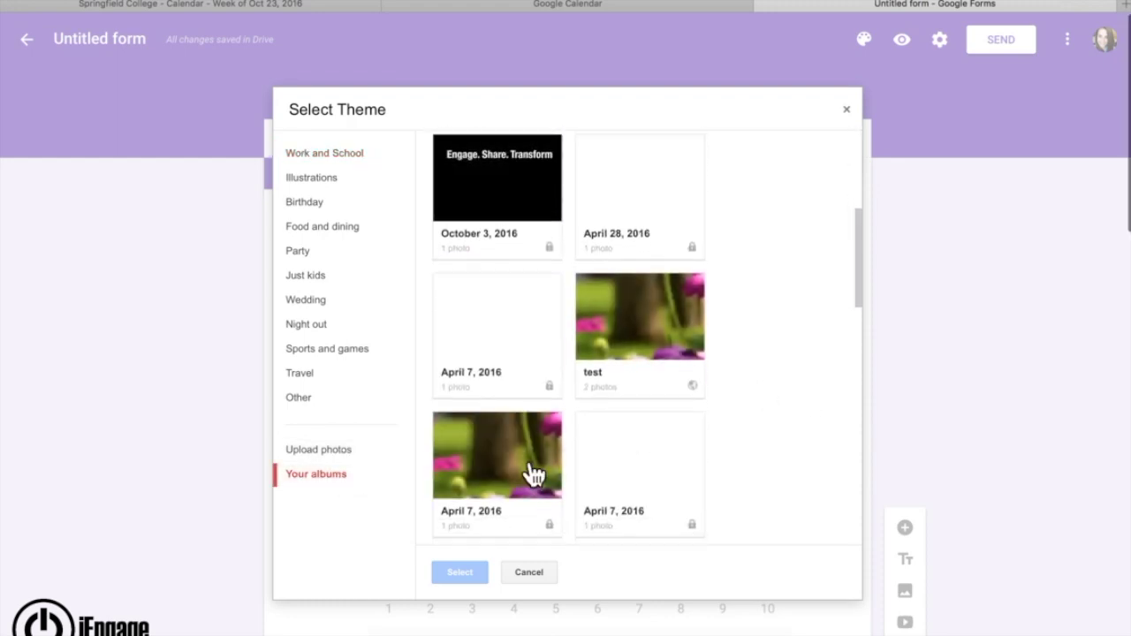
left_click(613, 459)
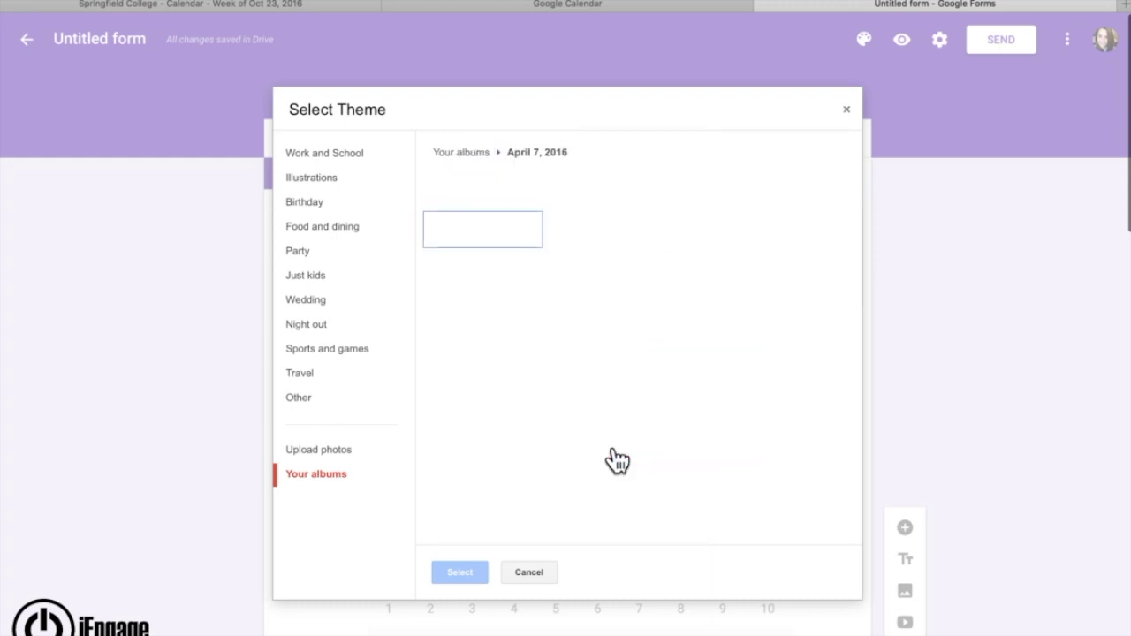
left_click(495, 248)
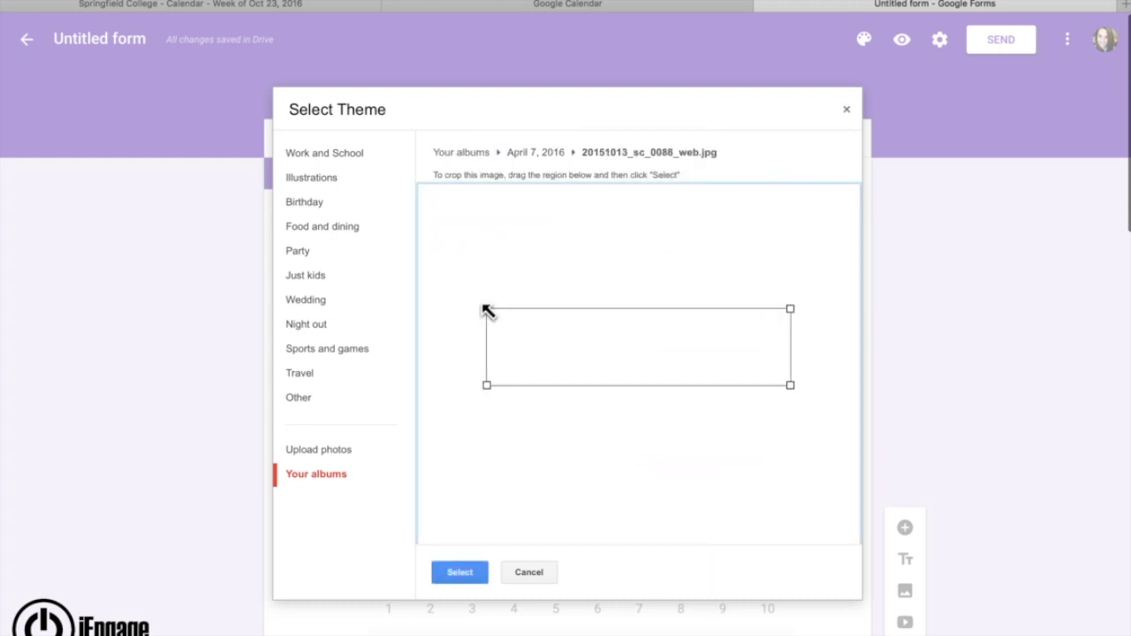
Enlarge the crop region to cover the whole campus photo and apply it as the form's theme
left_click_drag(487, 308, 429, 291)
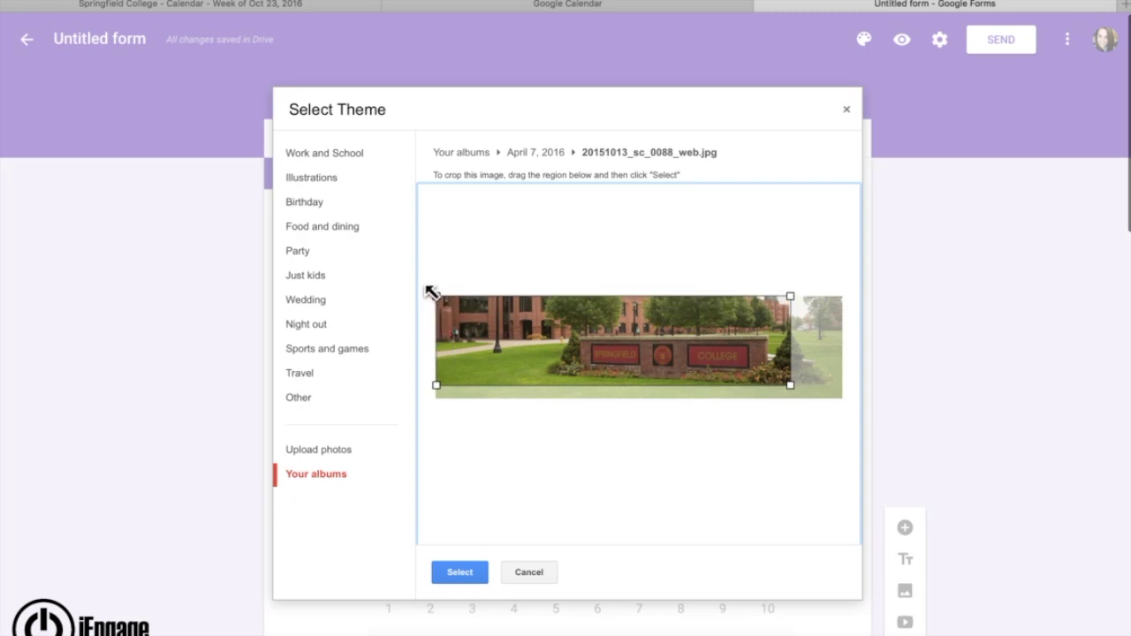
left_click_drag(789, 390, 860, 419)
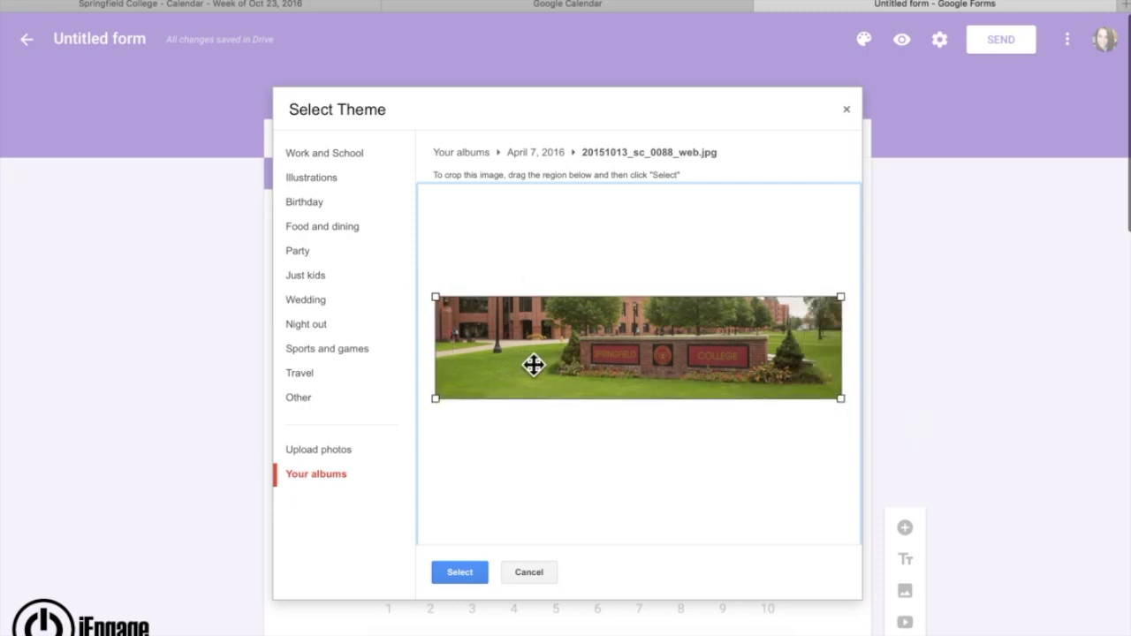
left_click(456, 572)
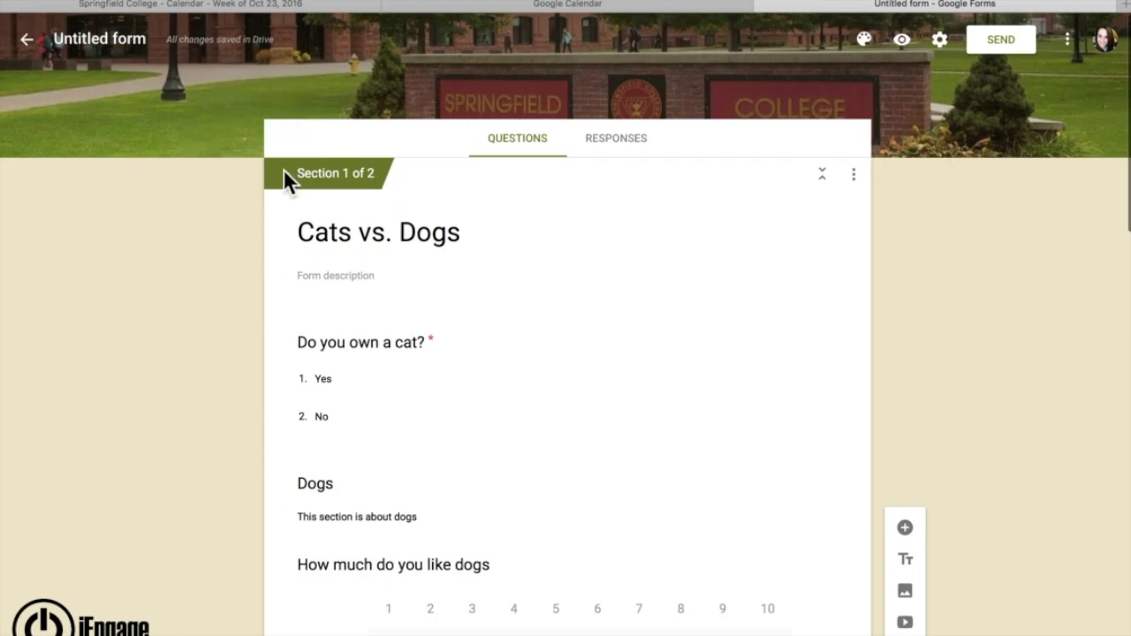
Preview the themed form and answer "No" to "Do you own a cat?"
scroll(320, 177, "down", 4)
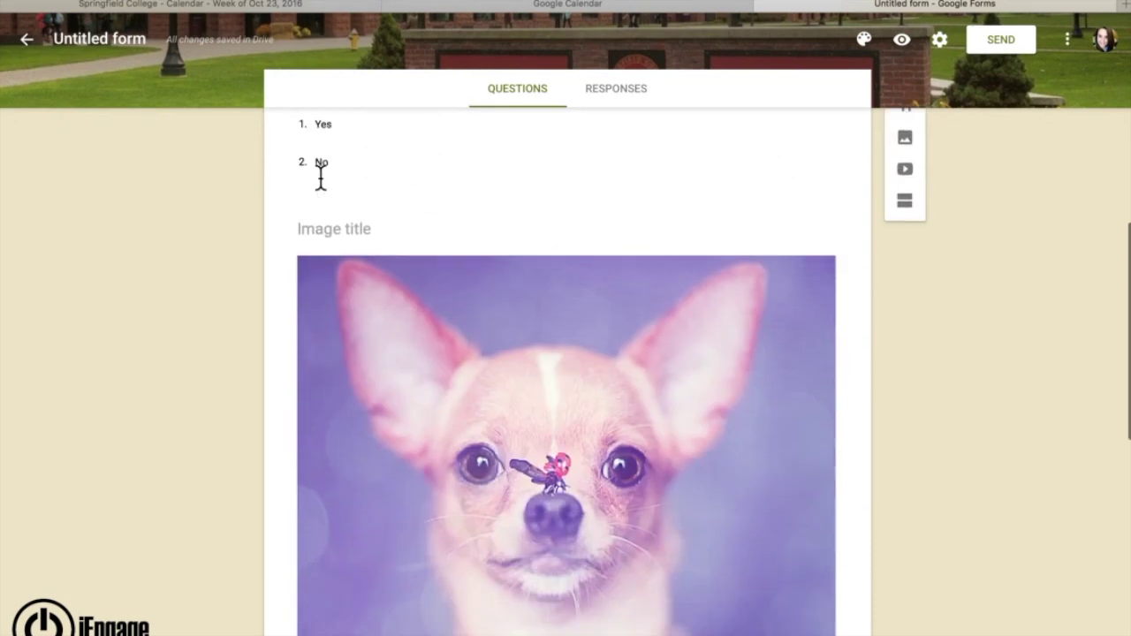
scroll(320, 177, "down", 8)
scroll(320, 180, "up", 10)
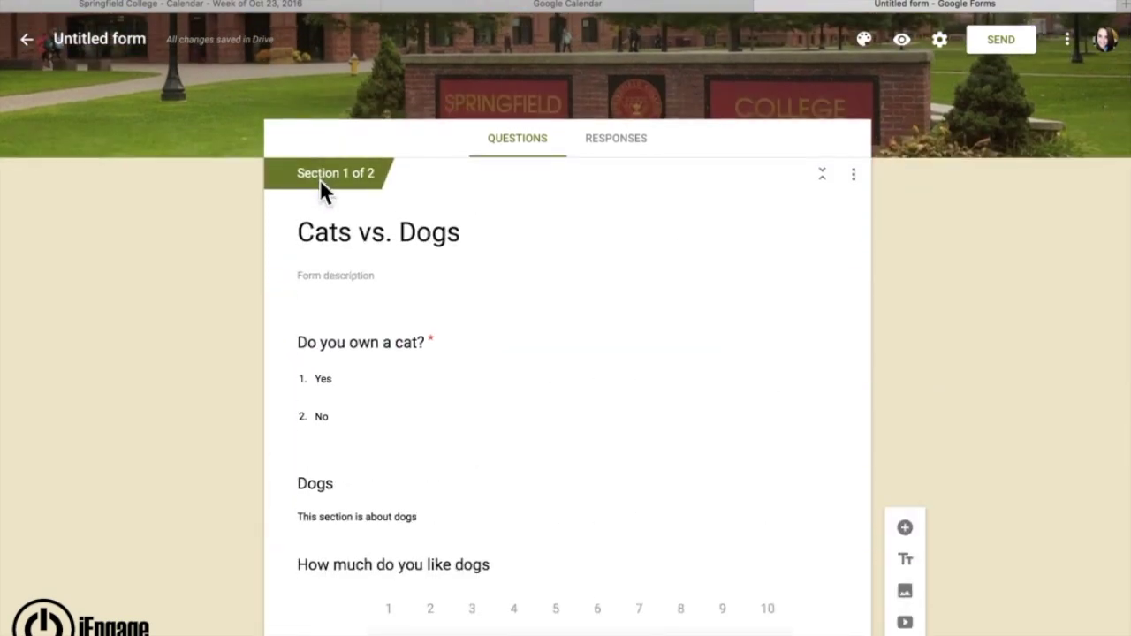
left_click(903, 40)
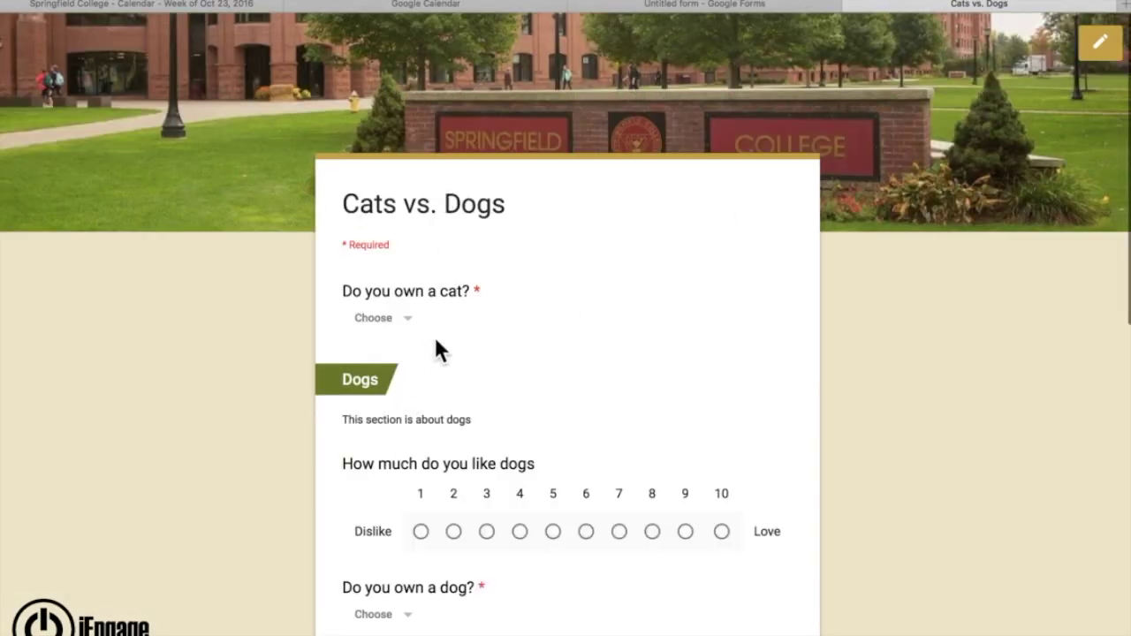
scroll(433, 341, "down", 1)
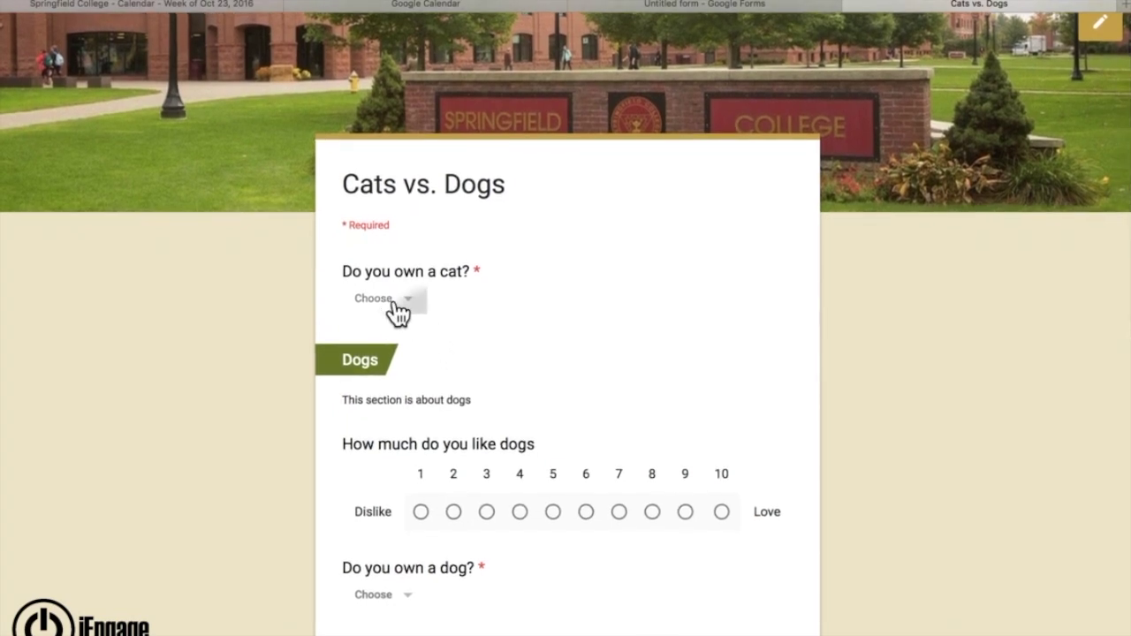
left_click(391, 301)
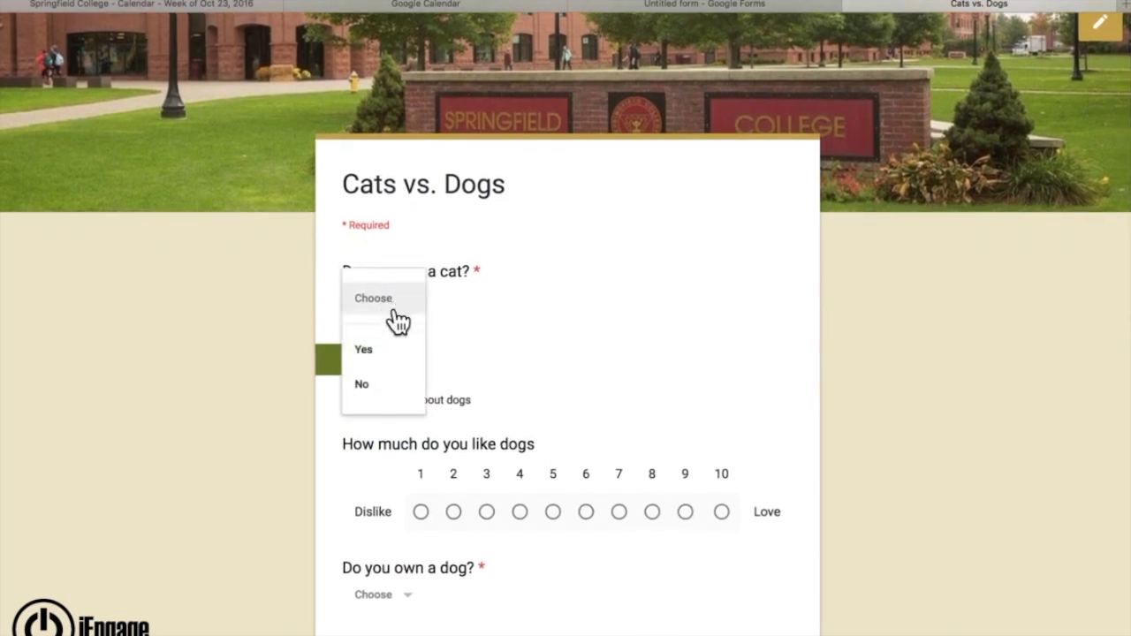
left_click(390, 396)
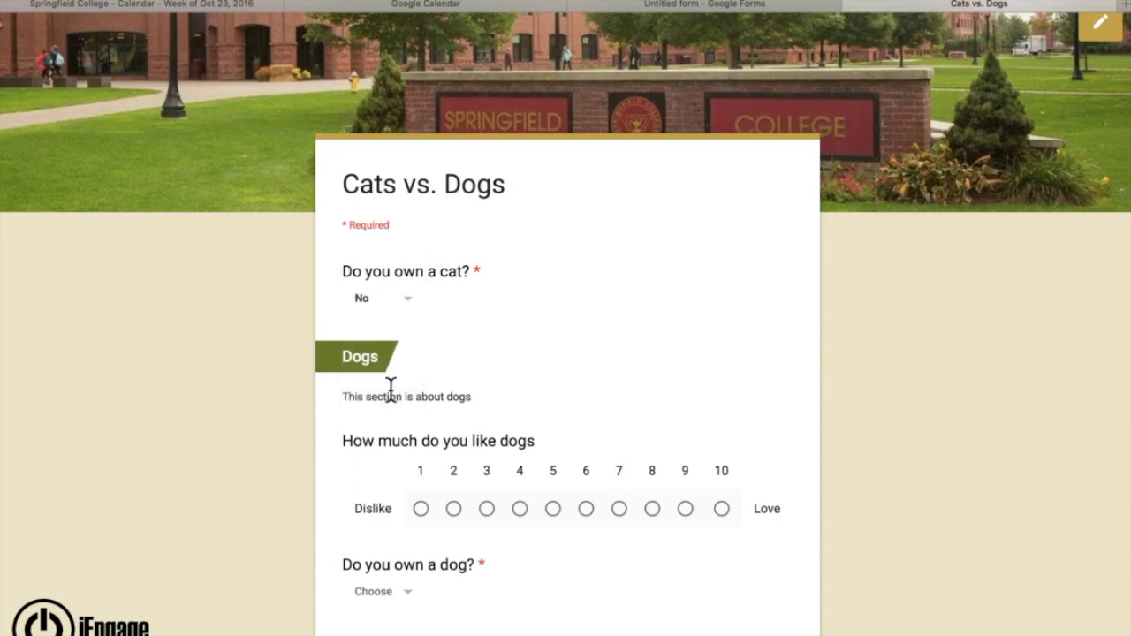
Rate how much you like dogs as 10 and answer "Yes" to "Do you own a dog?"
scroll(390, 389, "down", 5)
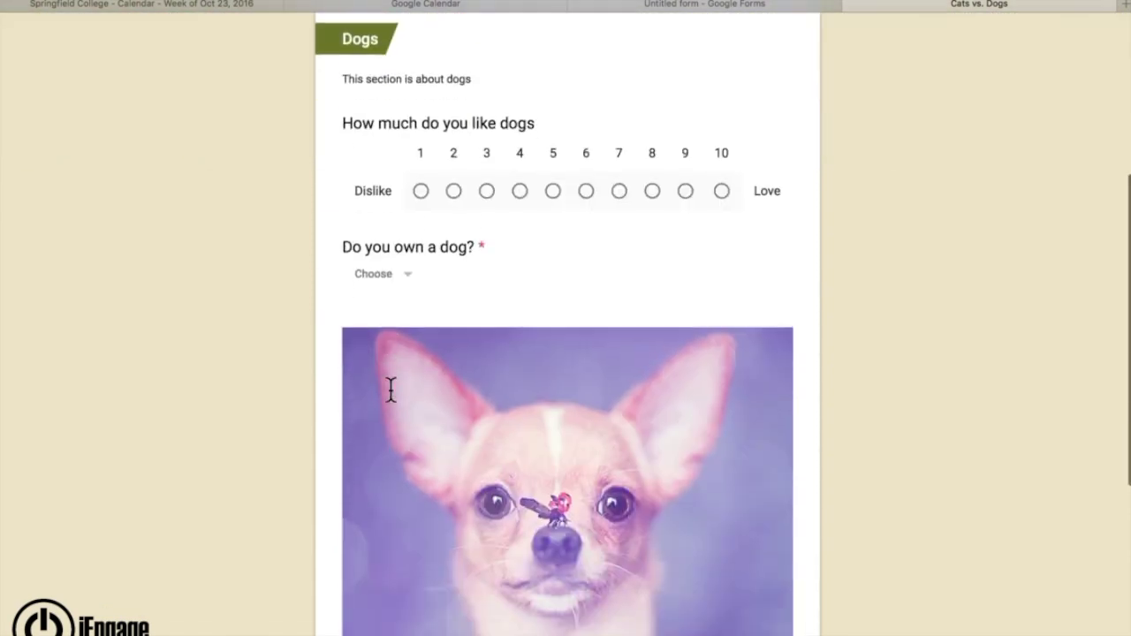
left_click(723, 193)
left_click(383, 278)
left_click(392, 329)
Play the embedded funny dogs video below the chihuahua image
scroll(515, 456, "down", 5)
scroll(515, 457, "down", 2)
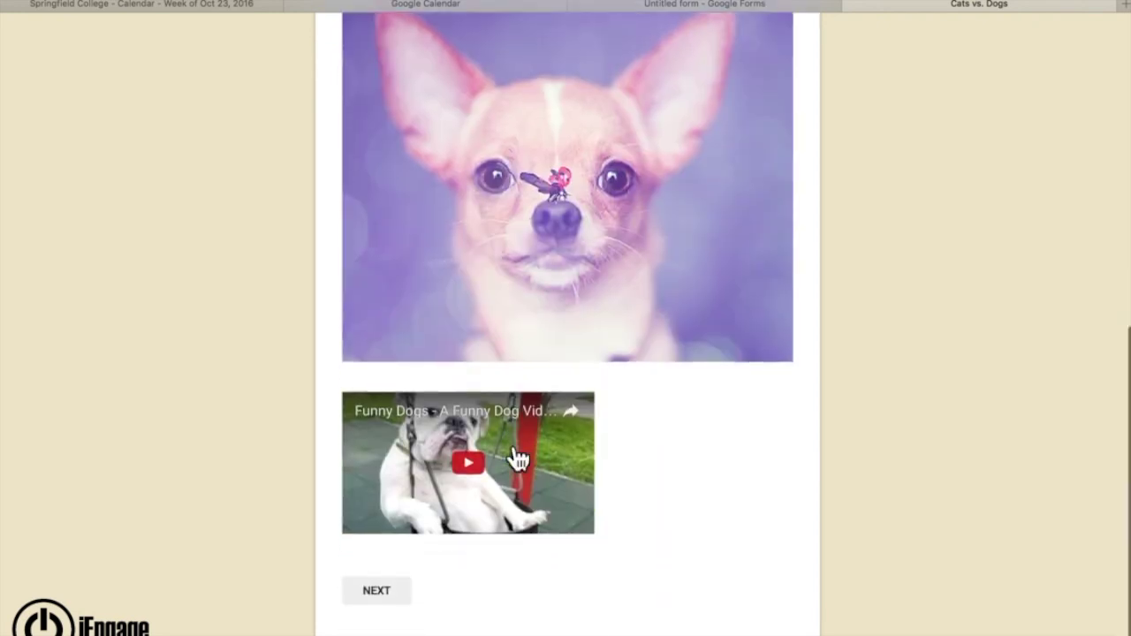
left_click(471, 399)
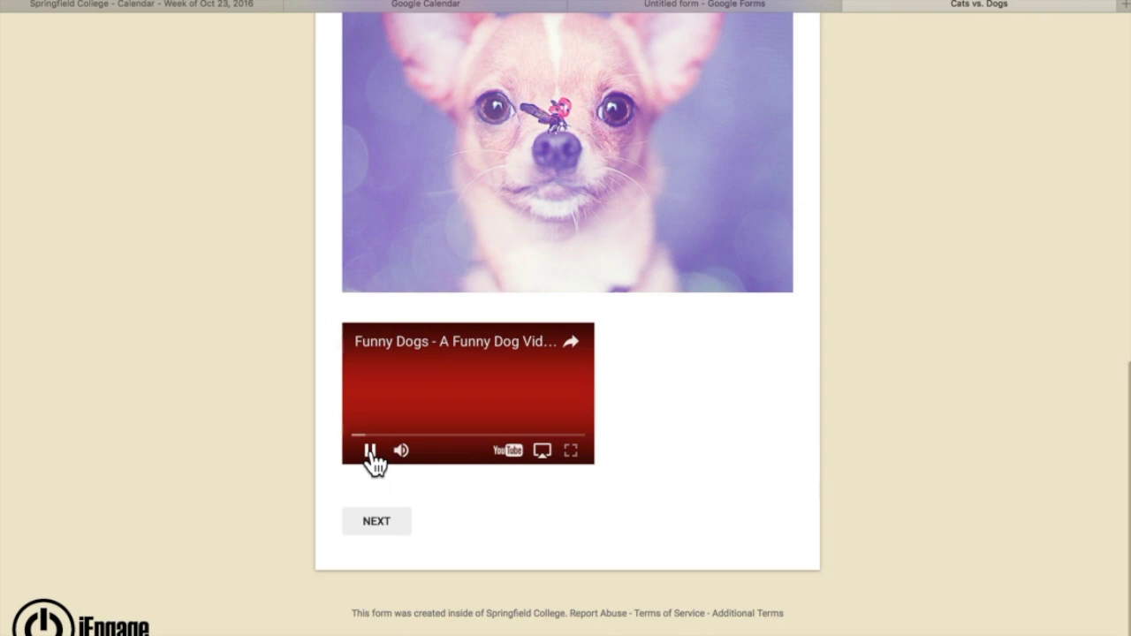
Continue to the Cats section, enter 10/31/2016 as the dog training date and submit the response
left_click(389, 521)
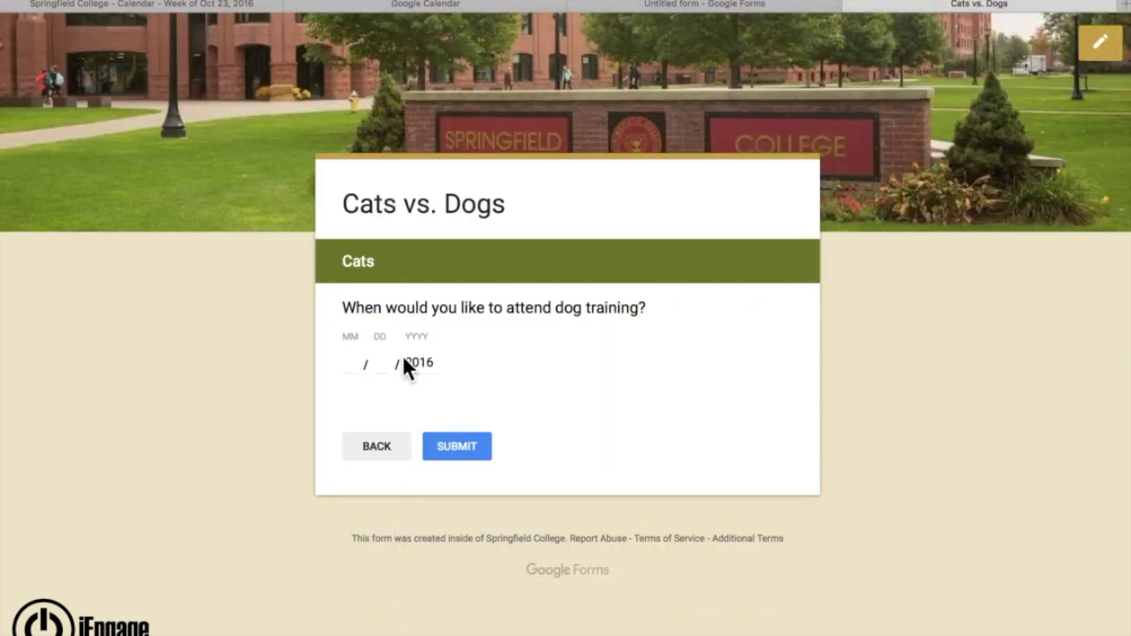
type("10")
left_click(378, 363)
type("31")
left_click(456, 448)
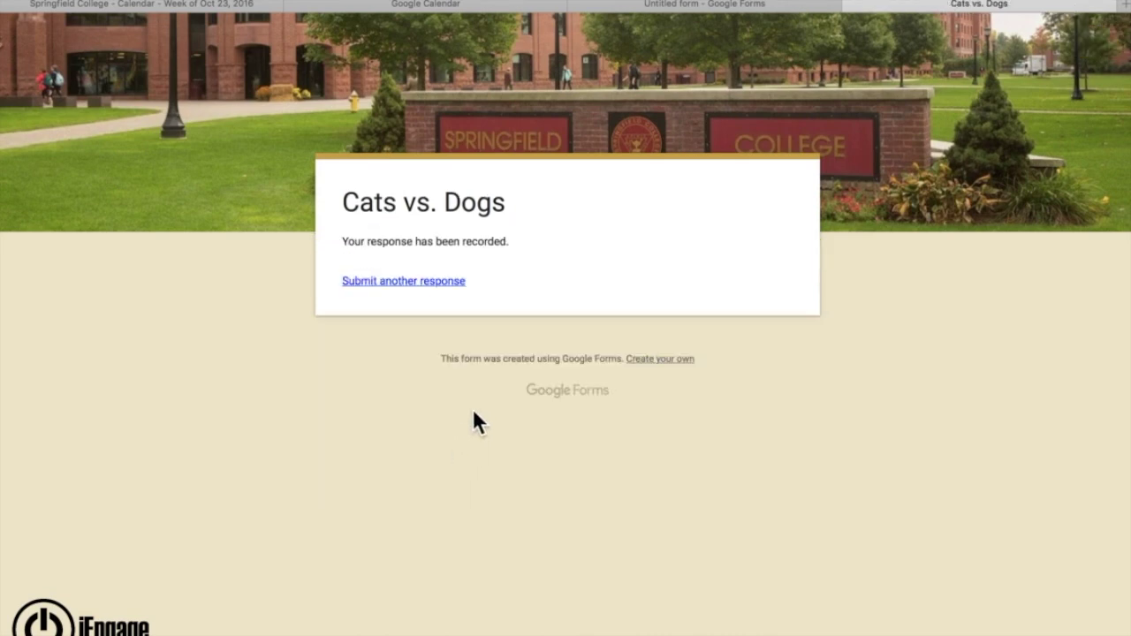
Return to the form editor and examine the response summary charts for all questions
left_click(733, 5)
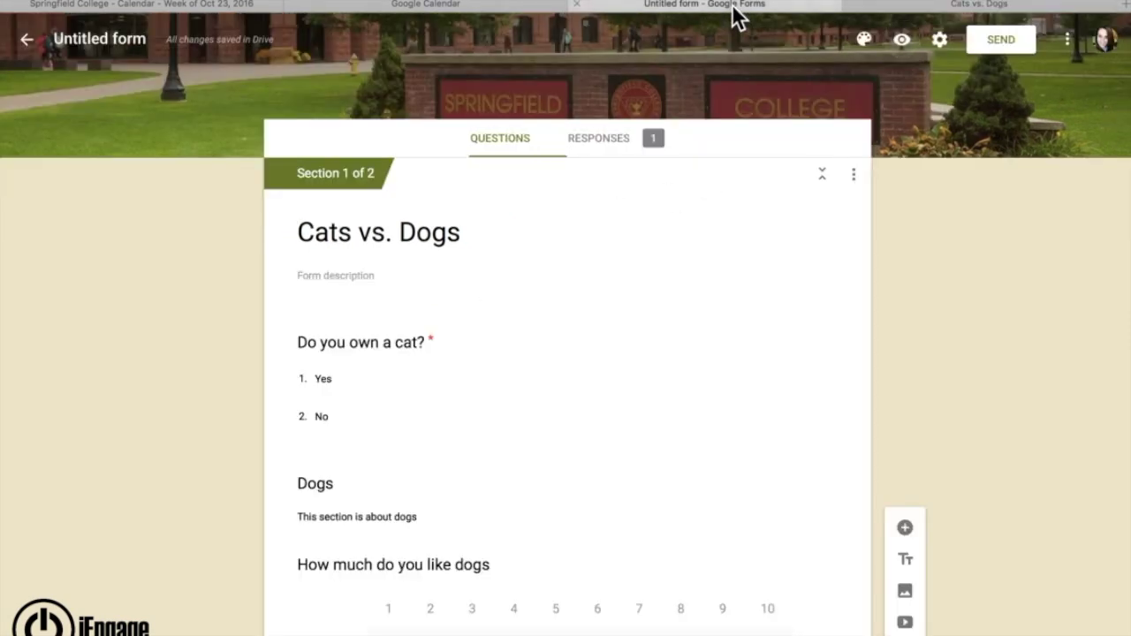
left_click(607, 158)
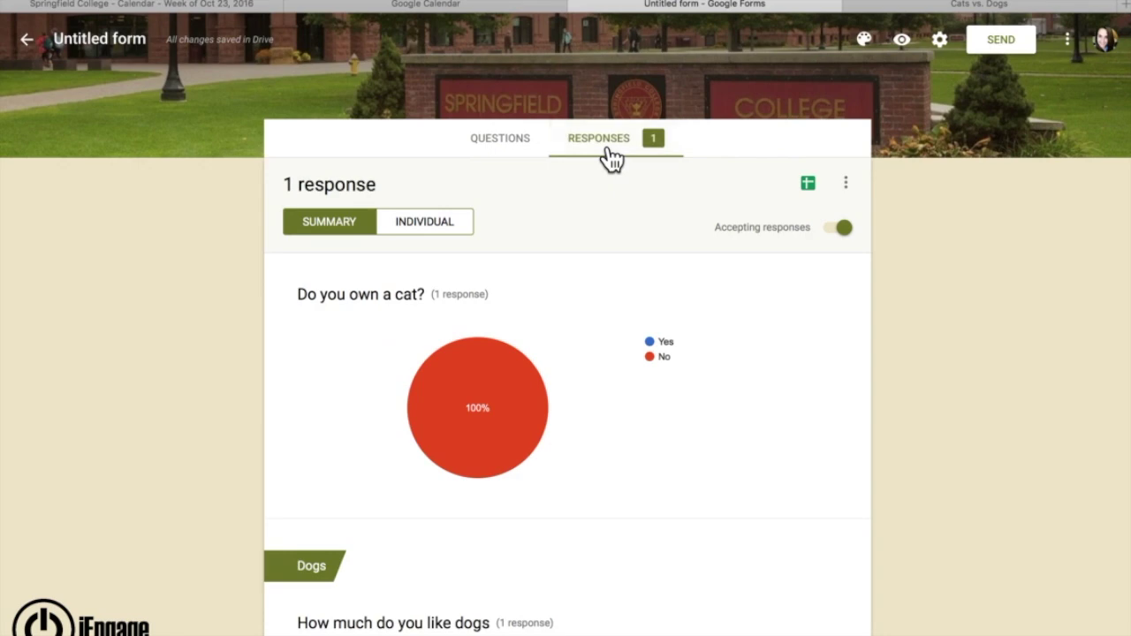
scroll(574, 511, "down", 4)
scroll(574, 511, "up", 5)
scroll(575, 502, "down", 3)
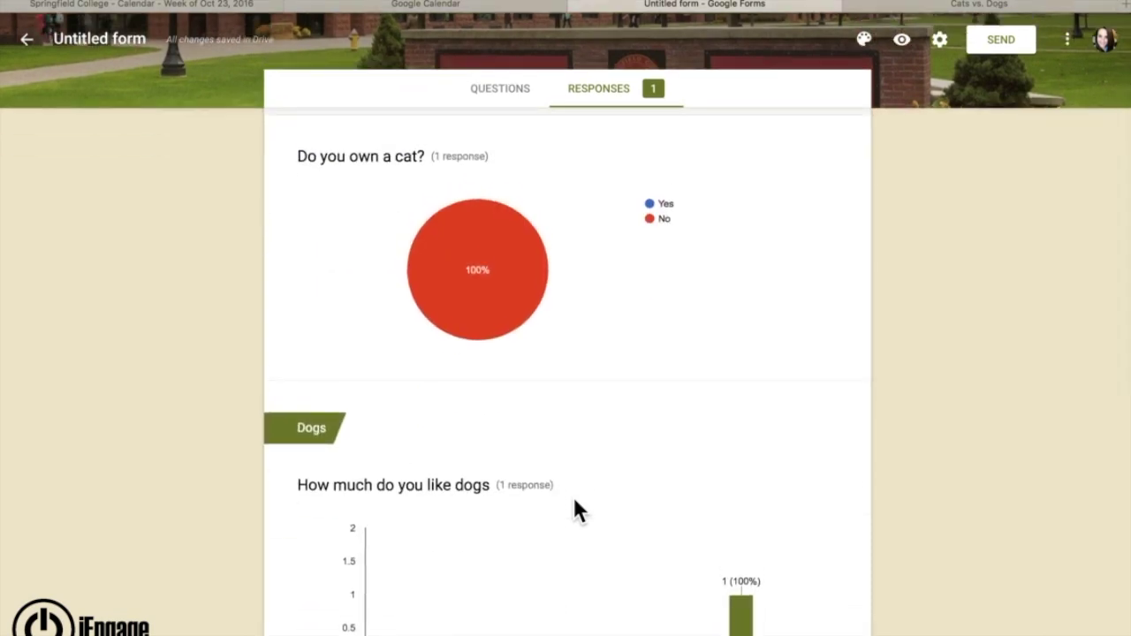
scroll(576, 265, "up", 2)
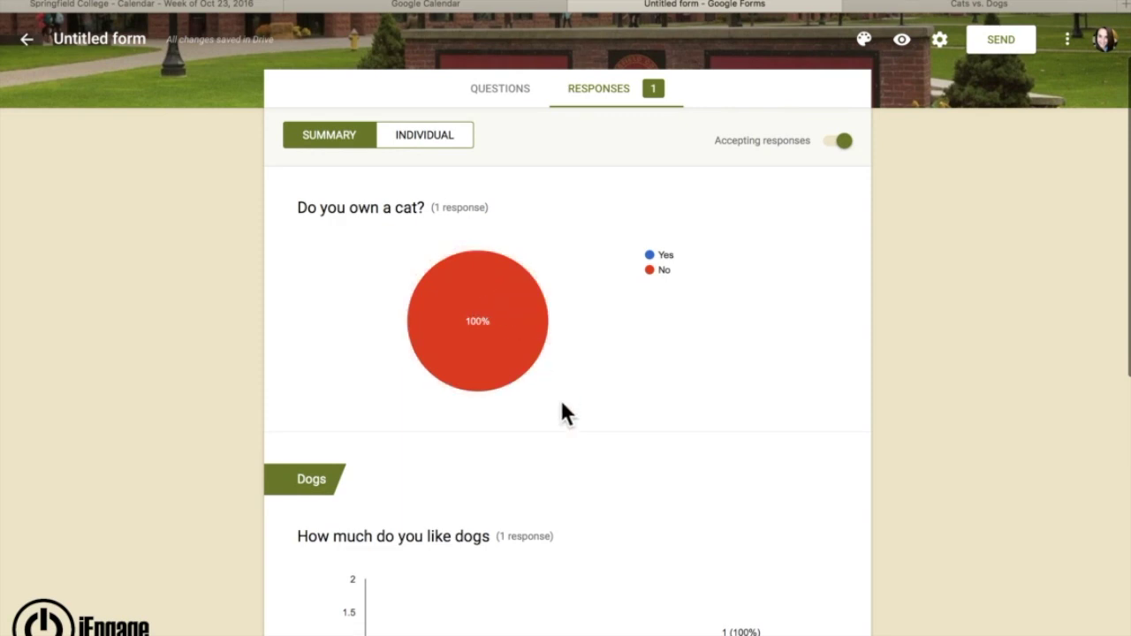
scroll(566, 412, "down", 10)
scroll(653, 354, "down", 3)
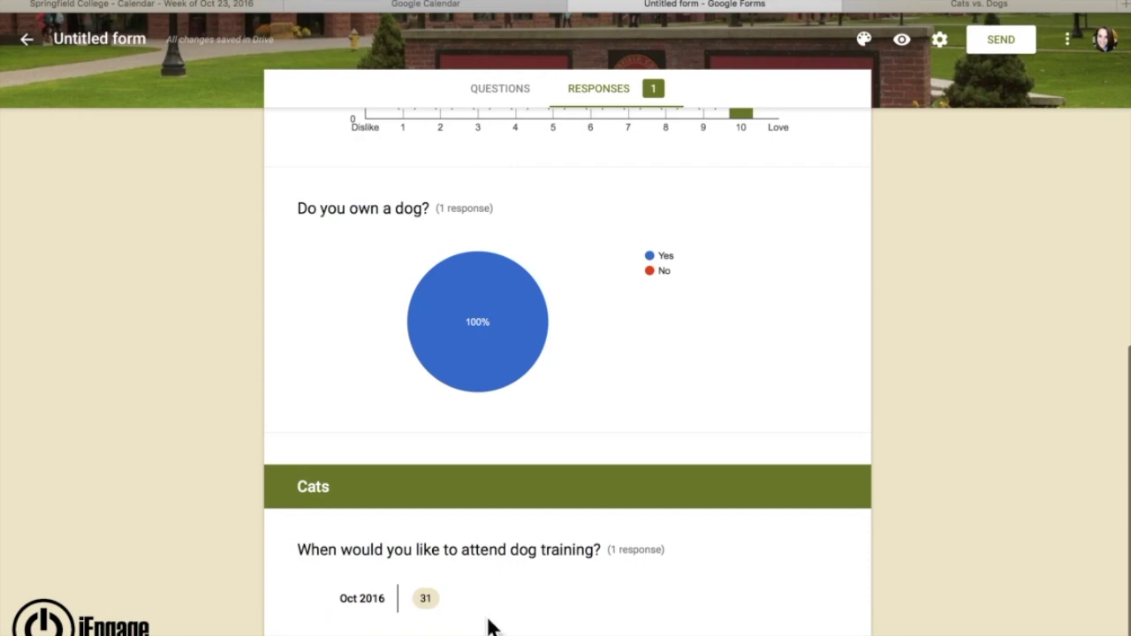
scroll(542, 389, "up", 8)
scroll(540, 380, "up", 8)
mouse_move(541, 382)
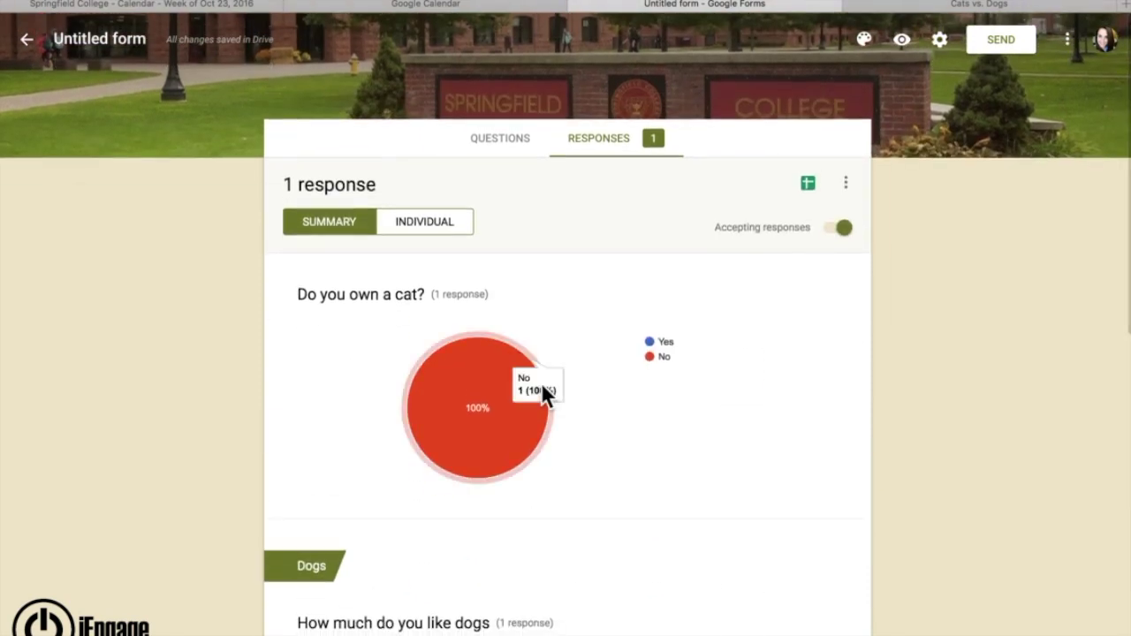
Switch to the individual responses and review the submitted answers
left_click(437, 232)
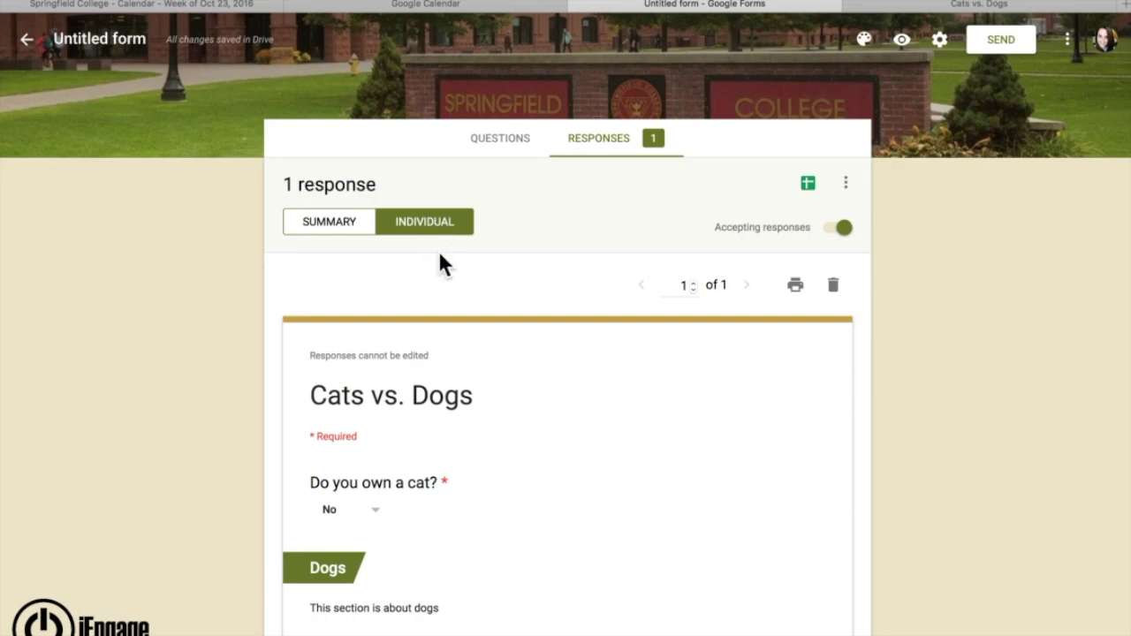
scroll(486, 496, "down", 3)
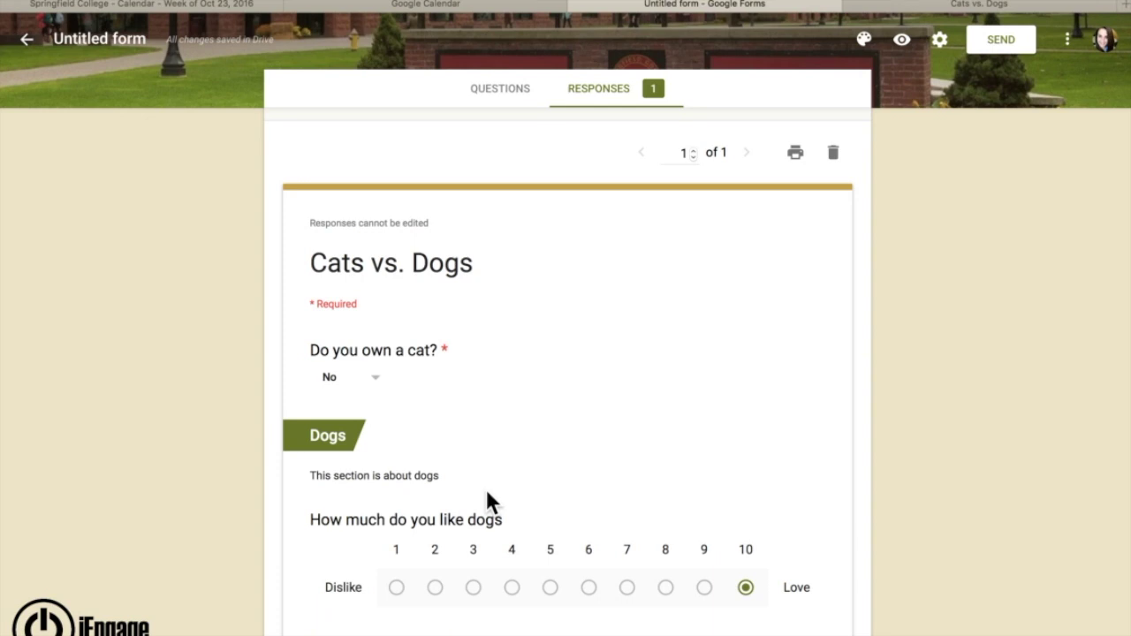
scroll(488, 499, "up", 3)
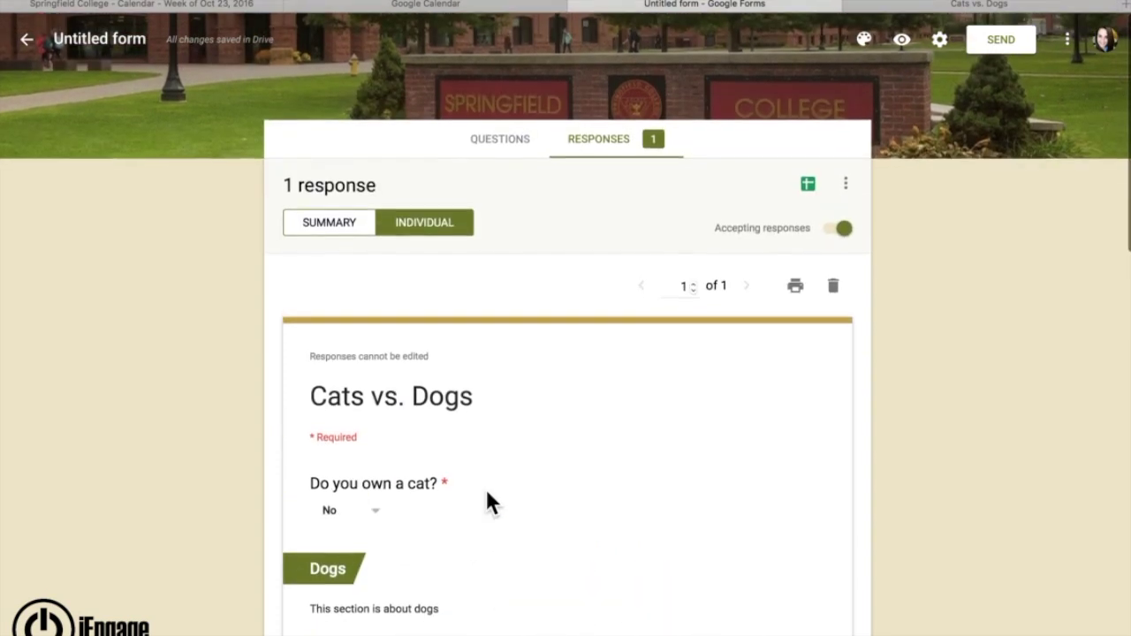
Stop accepting responses for the form, and turn accepting responses back on
left_click(842, 230)
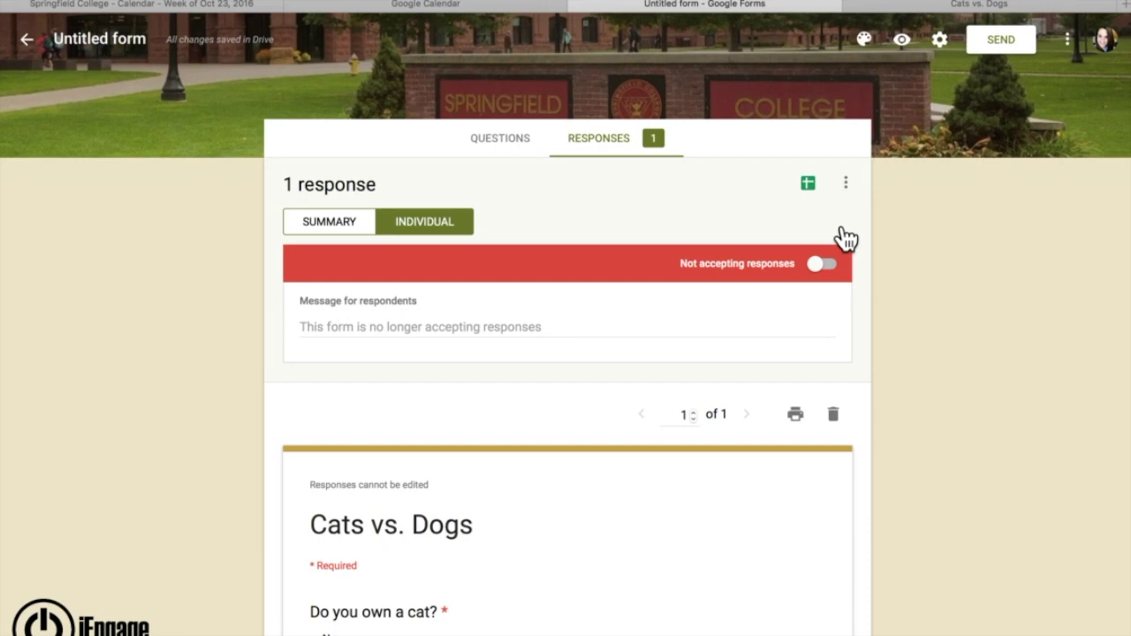
left_click(829, 262)
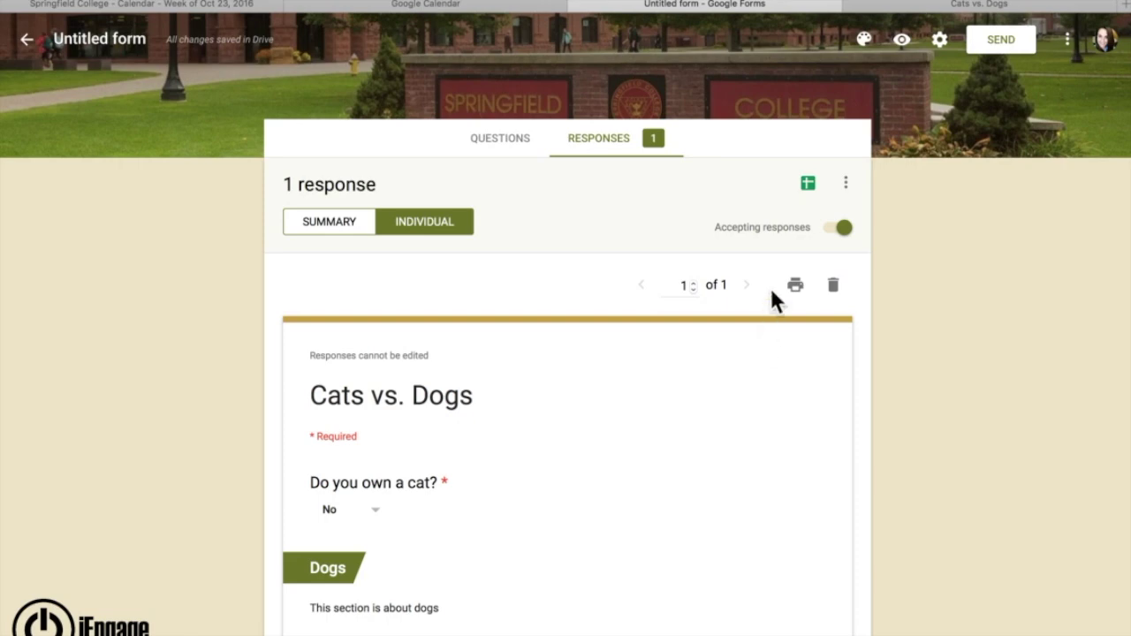
Create a new response spreadsheet named "Cats & Dogs (Responses)" for the form, and close it to return to the form
left_click(809, 187)
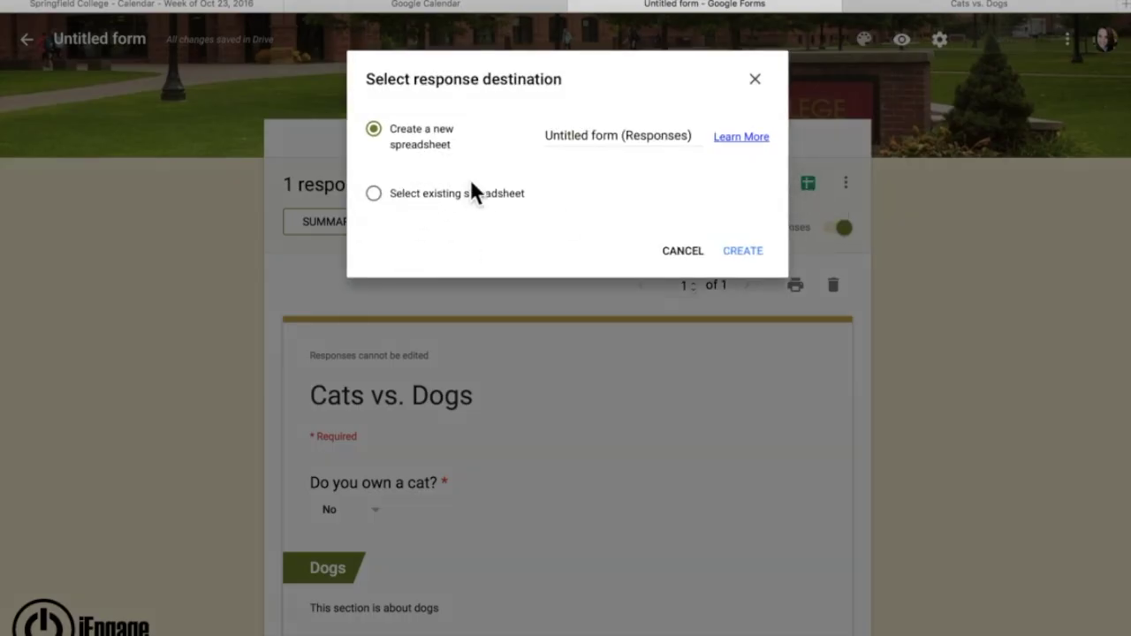
left_click(598, 137)
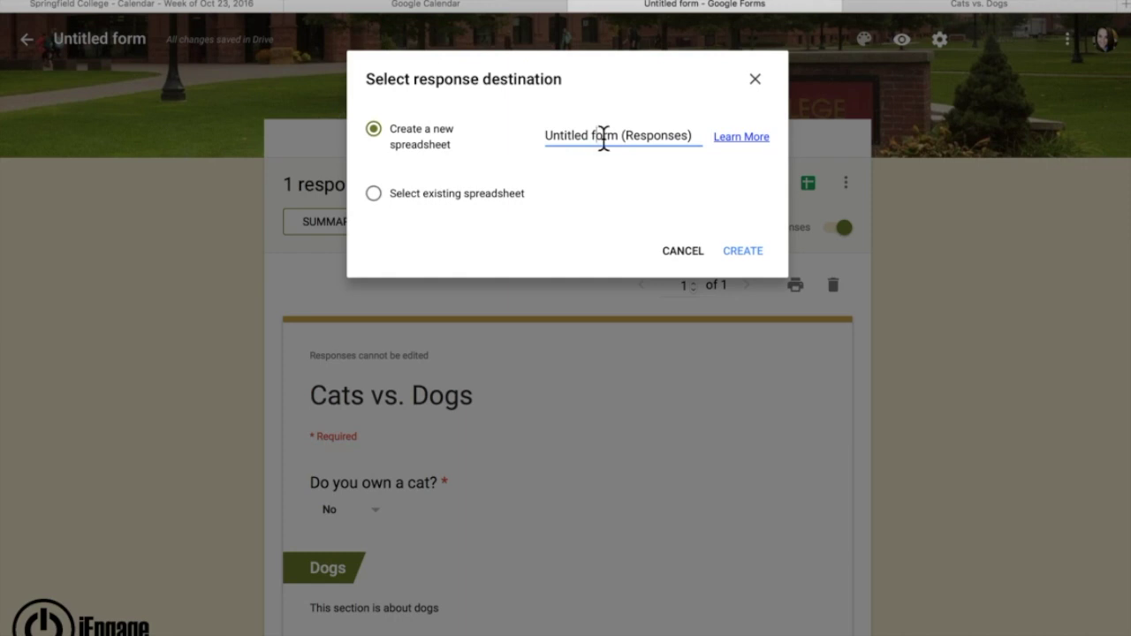
left_click_drag(619, 137, 474, 133)
type("Cats")
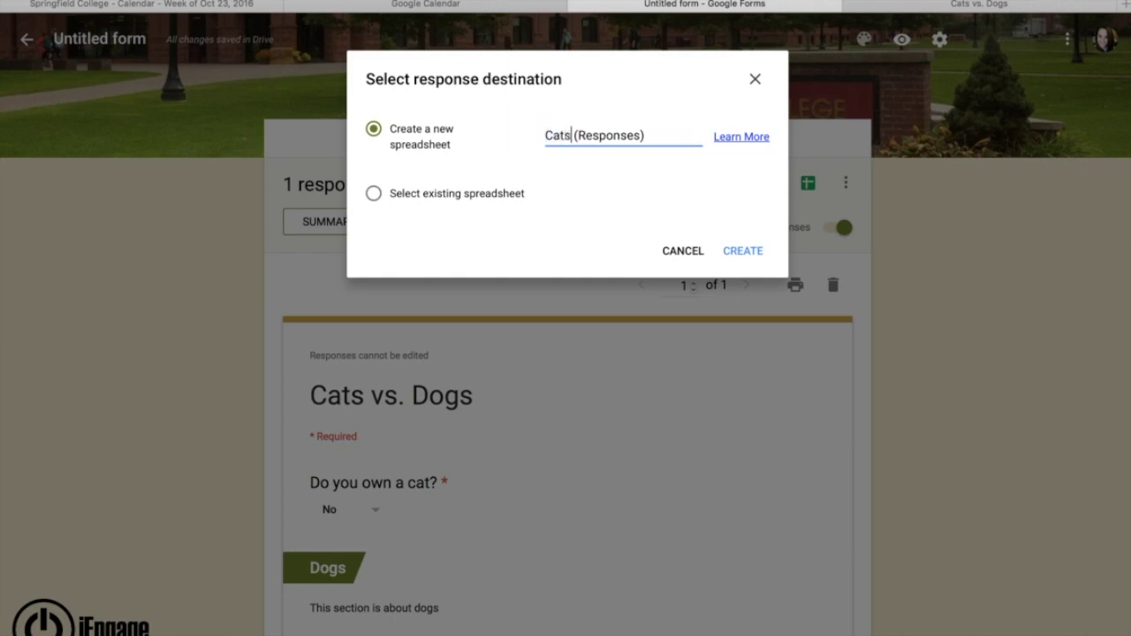
type(" & Dogs")
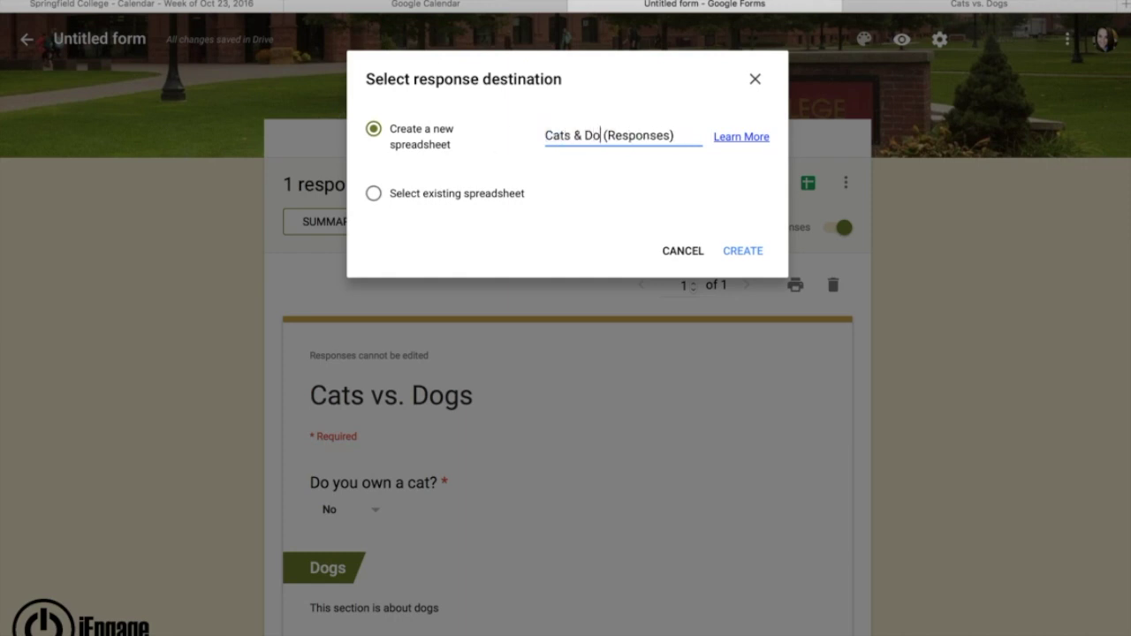
left_click(743, 251)
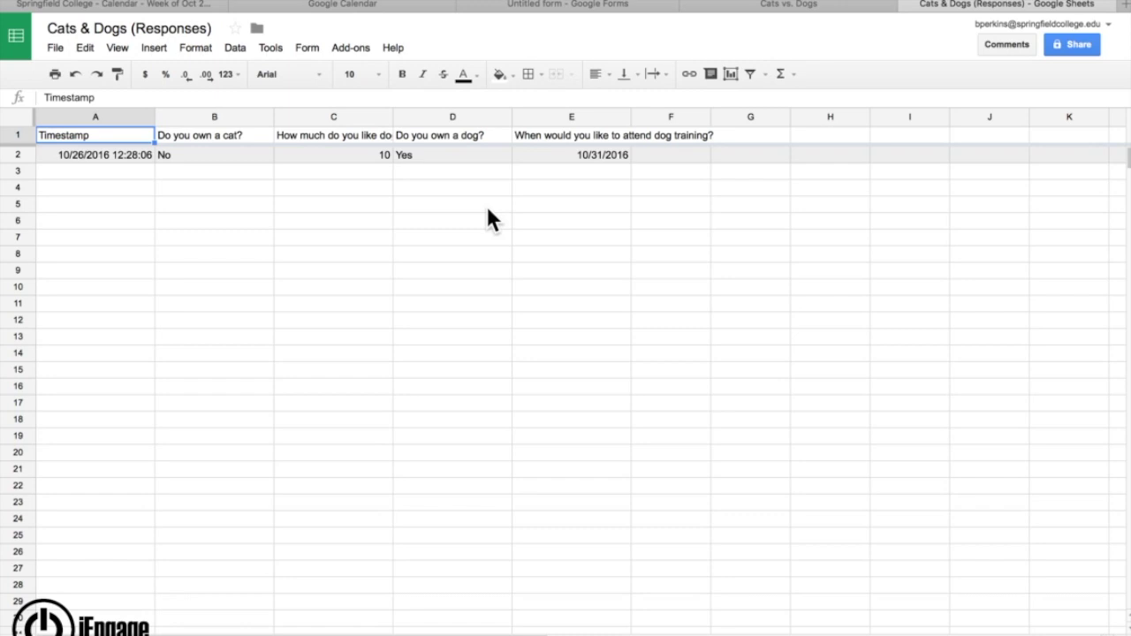
left_click(908, 5)
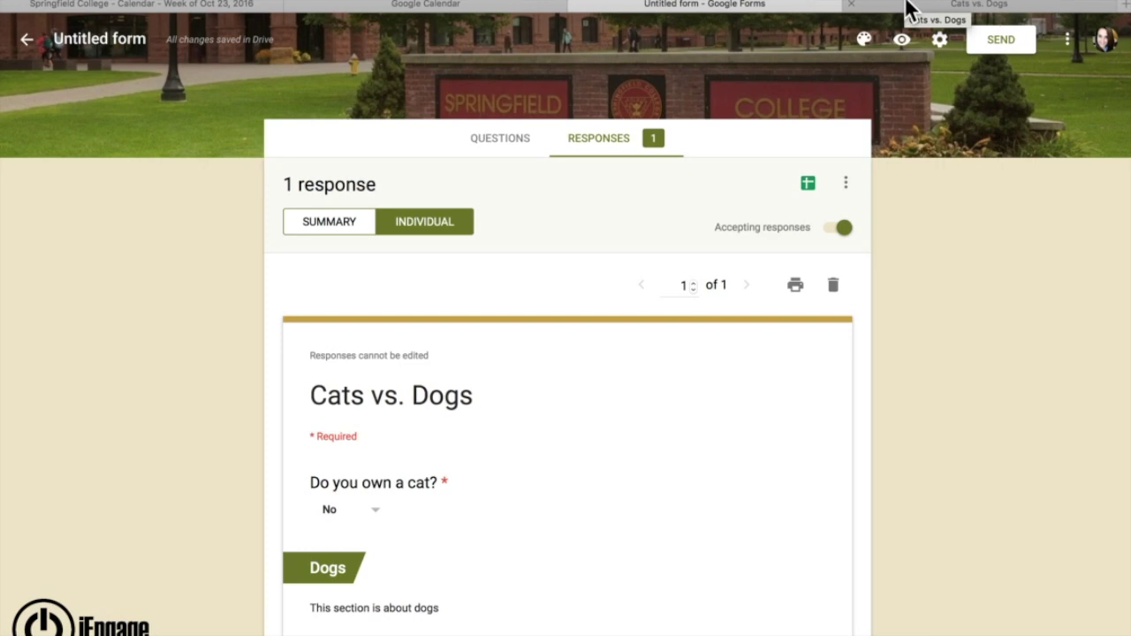
In the form's general settings, enable email address collection and limit respondents to 1 response
left_click(939, 40)
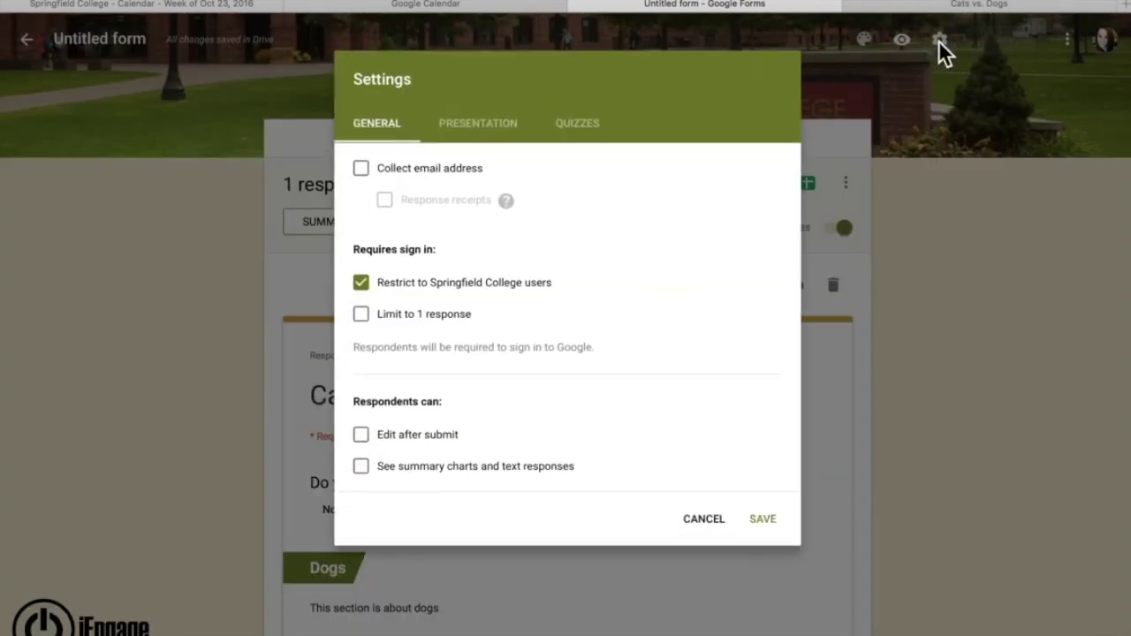
left_click(395, 170)
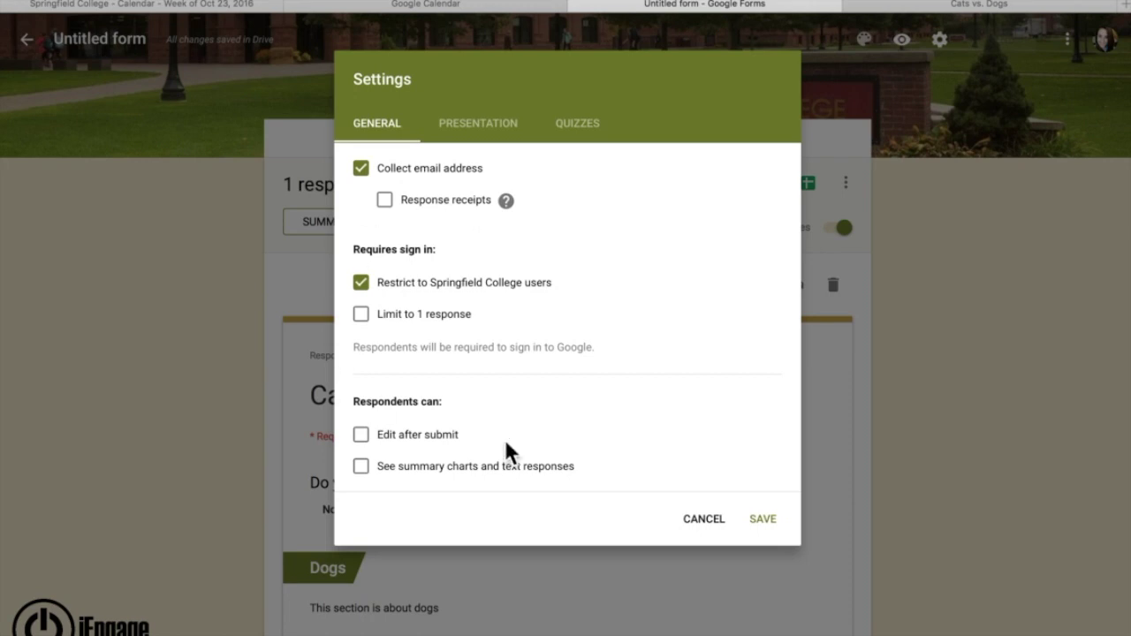
left_click(435, 318)
left_click(419, 432)
left_click(418, 432)
Enter the confirmation message "Thank you for submitting your response. We will be in contact shortly. If you have question"
left_click(455, 129)
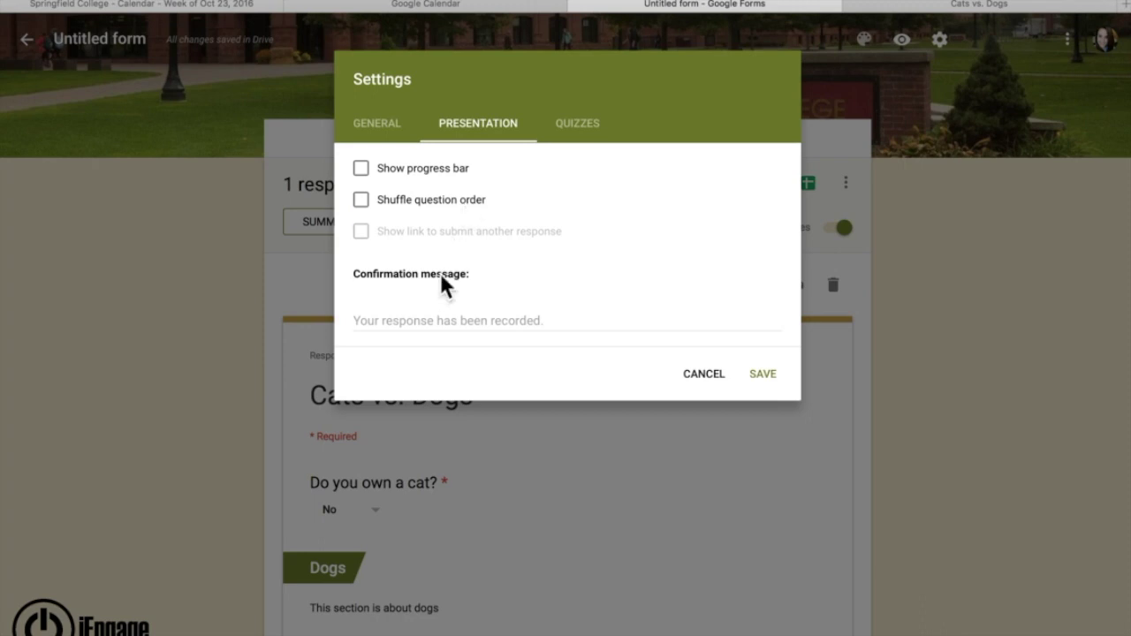
left_click(416, 320)
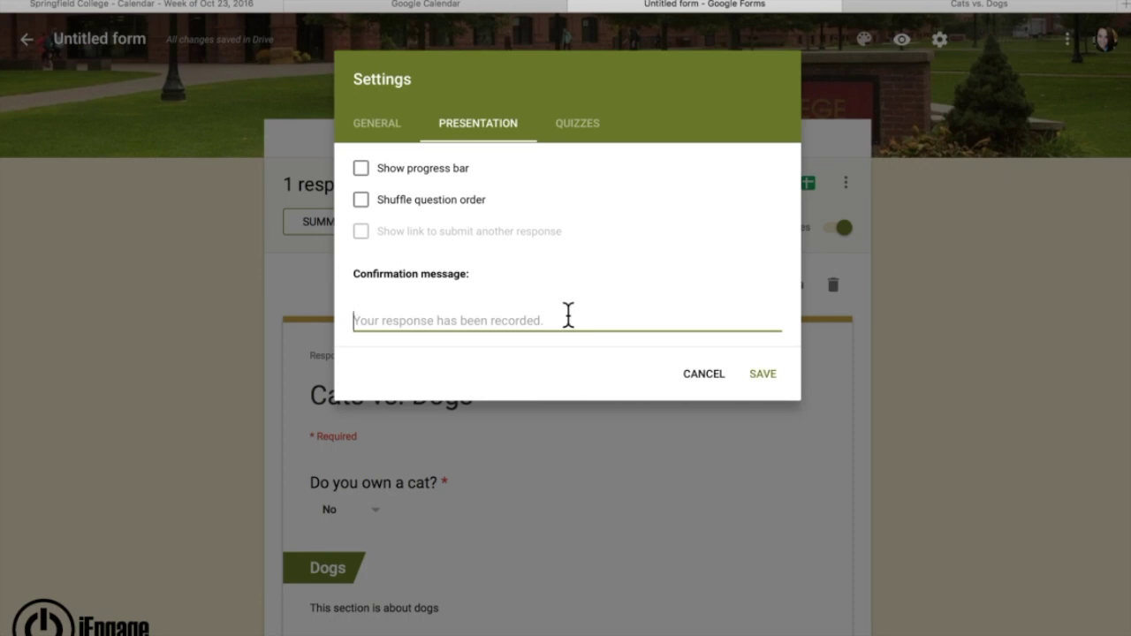
type("Thank you for ")
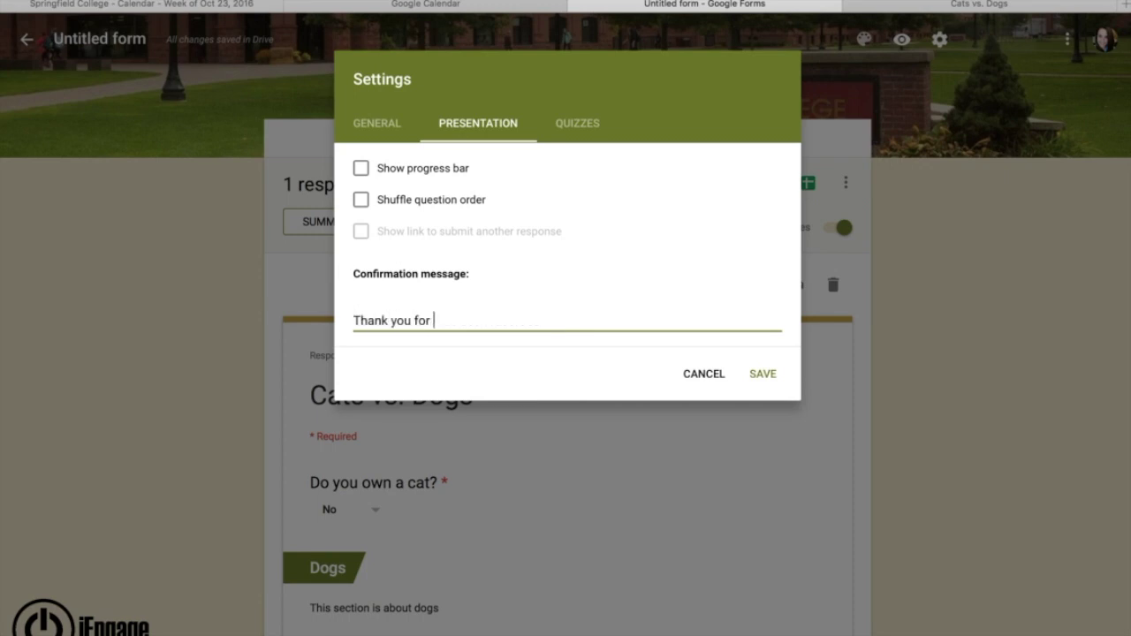
type("submitting your re")
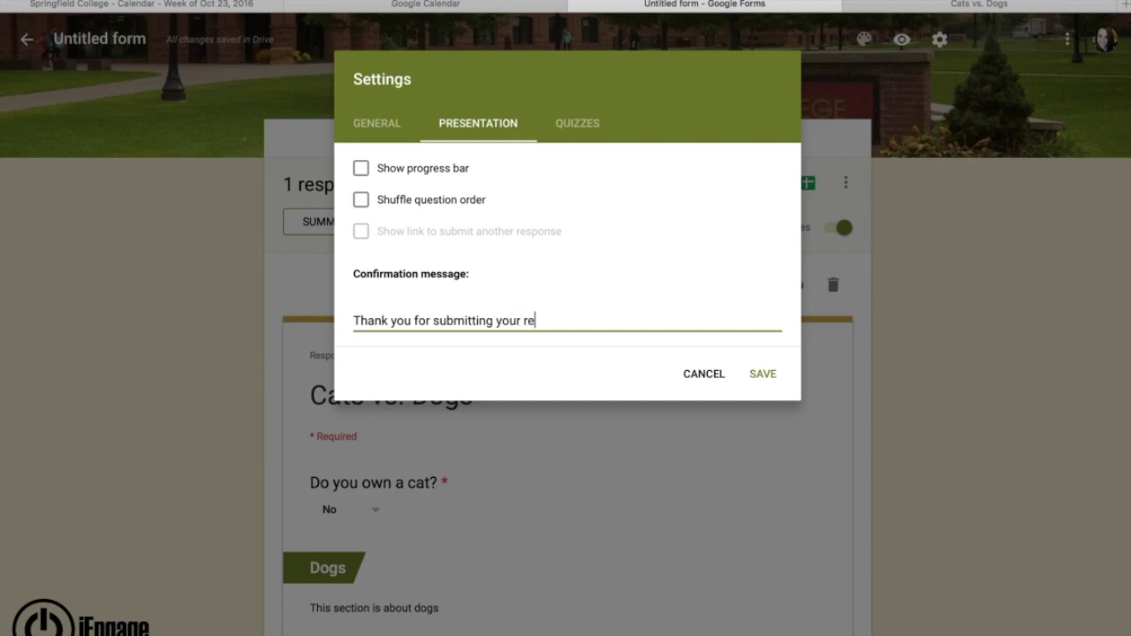
type("sponse. We will b")
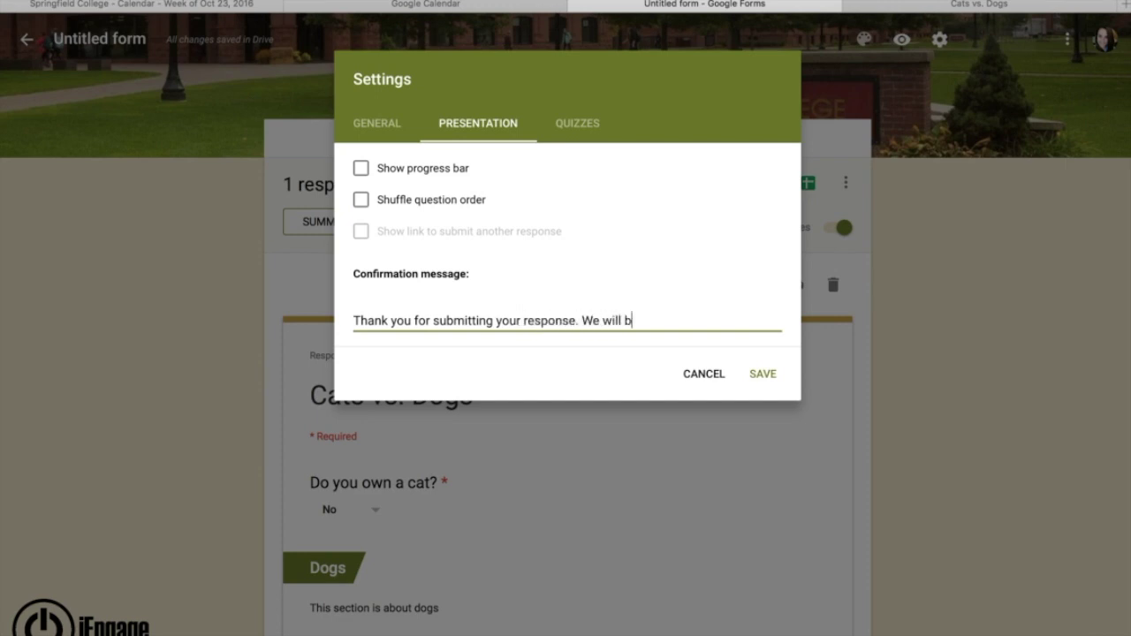
type("e in contact shortly. If you h")
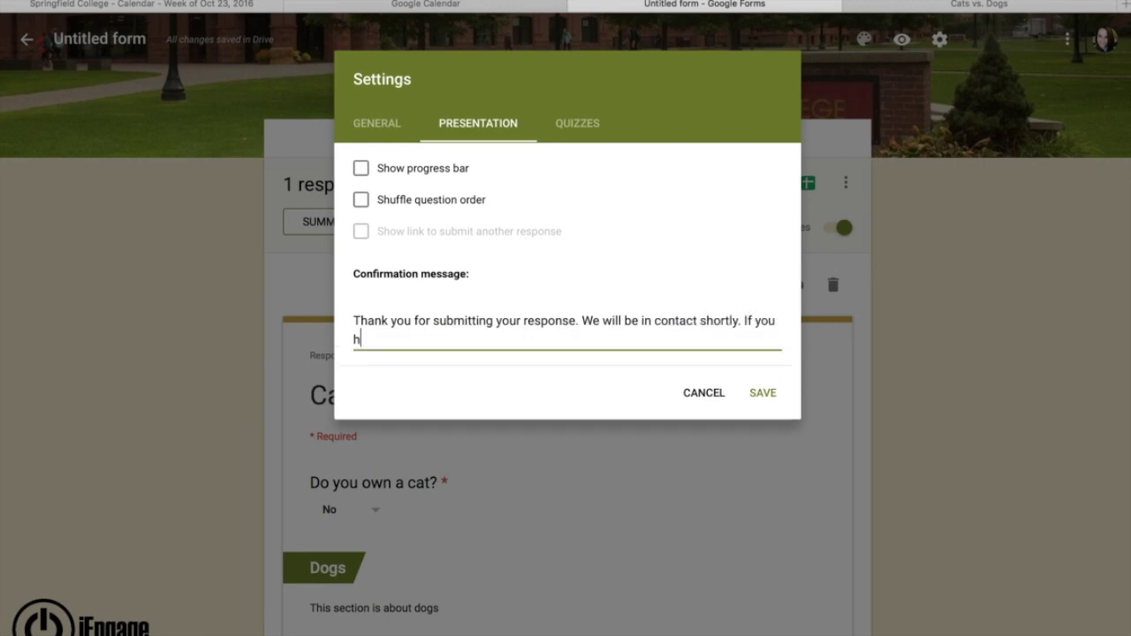
type("ave question")
Try turning the form into a quiz, and discard the settings changes
left_click(594, 123)
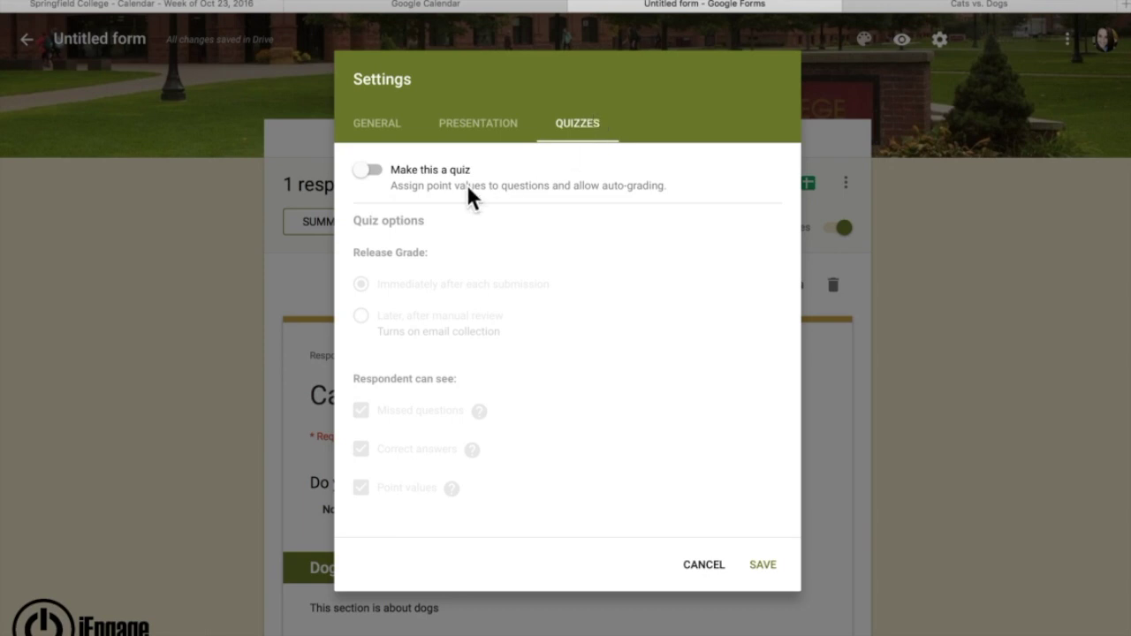
left_click(371, 172)
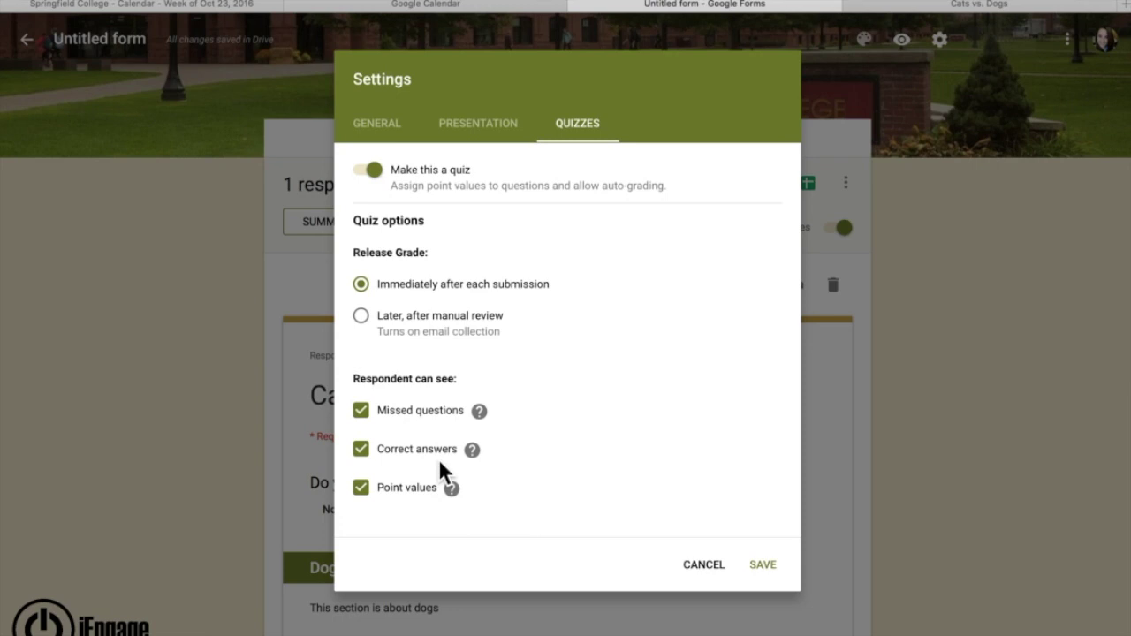
left_click(701, 570)
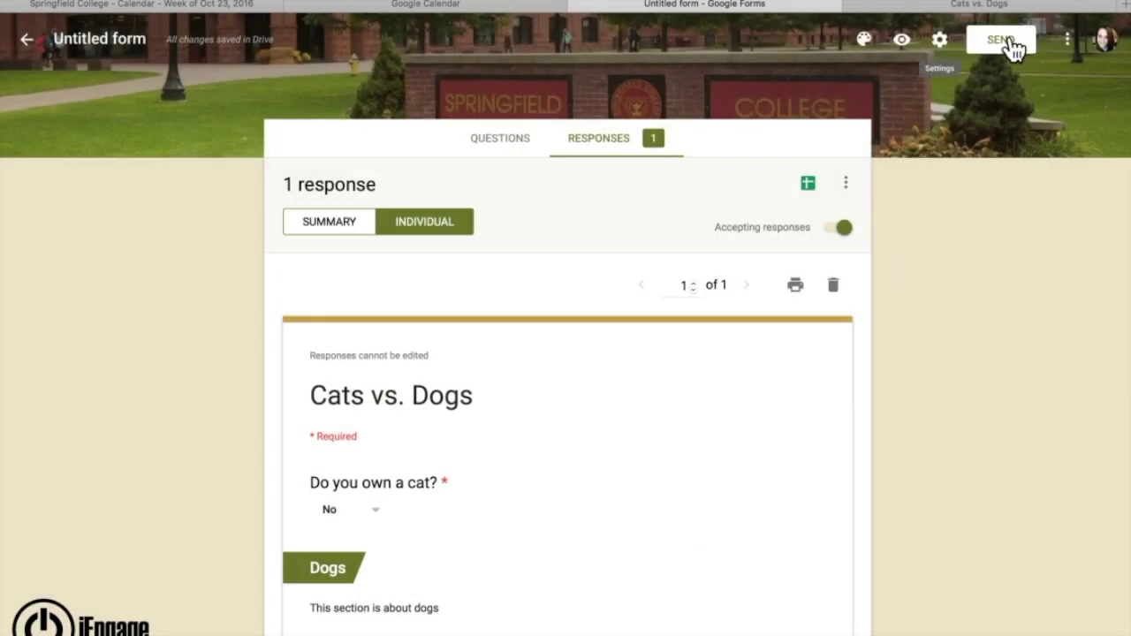
Shorten the form's sharing link, copy it and close the send options without emailing the form
left_click(1010, 43)
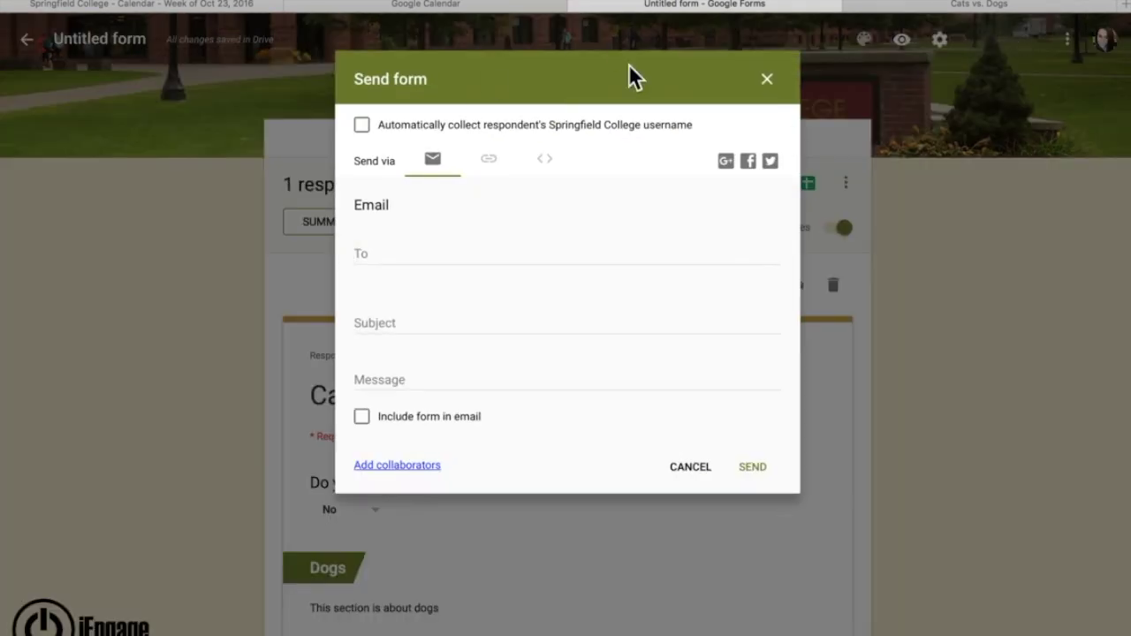
left_click(430, 252)
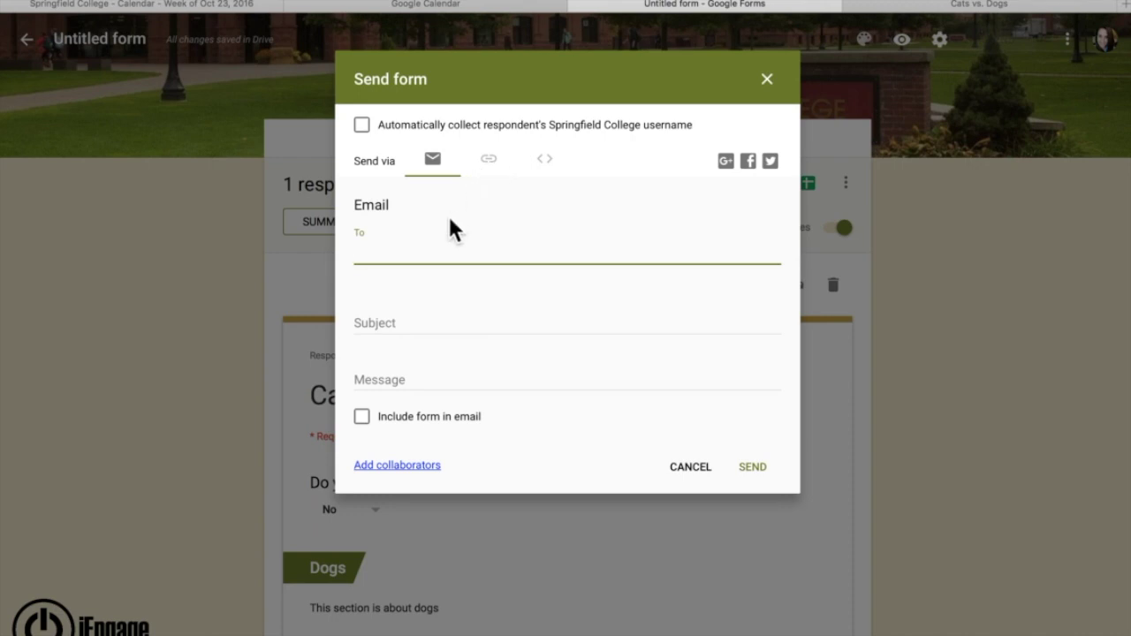
left_click(493, 166)
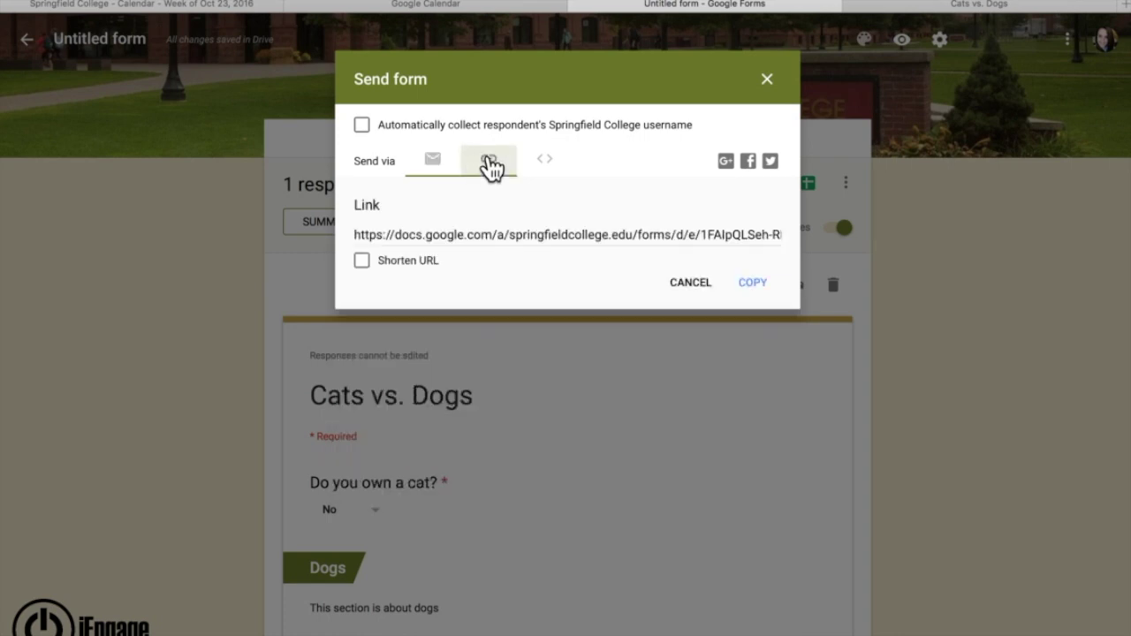
left_click(381, 260)
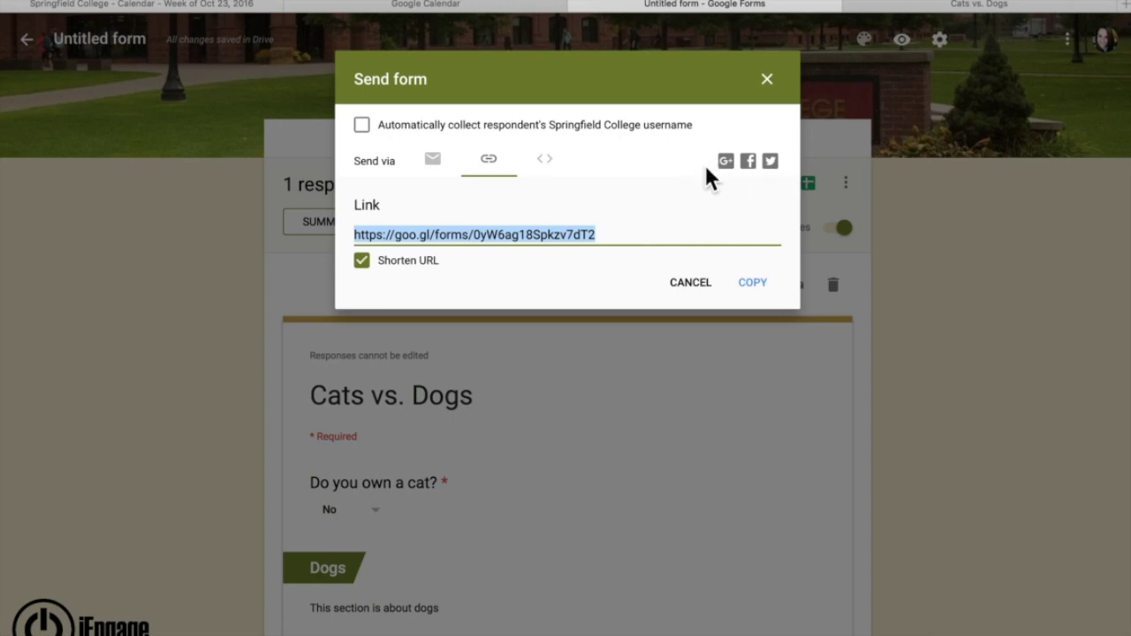
left_click(757, 285)
left_click(694, 287)
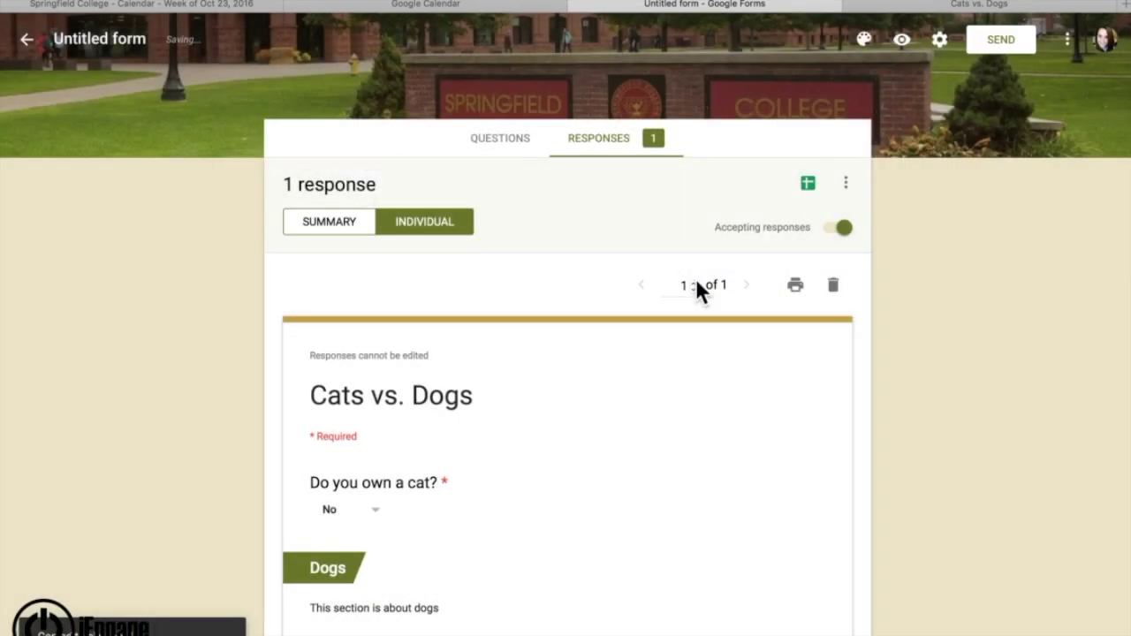
Open the collaborator sharing options for the form
left_click(1067, 44)
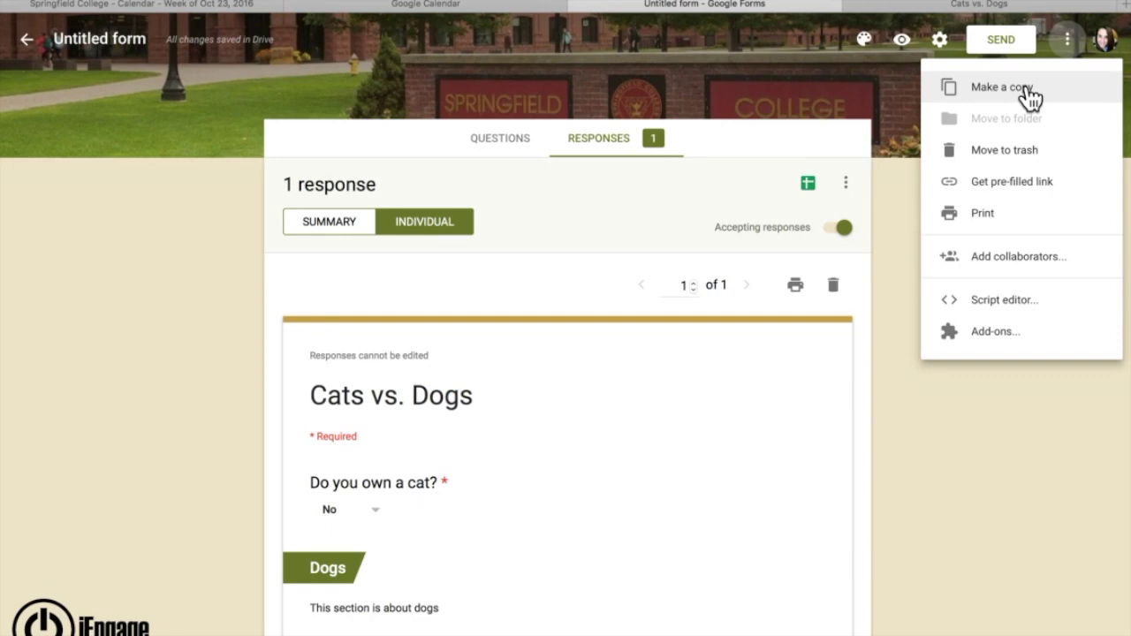
left_click(1023, 266)
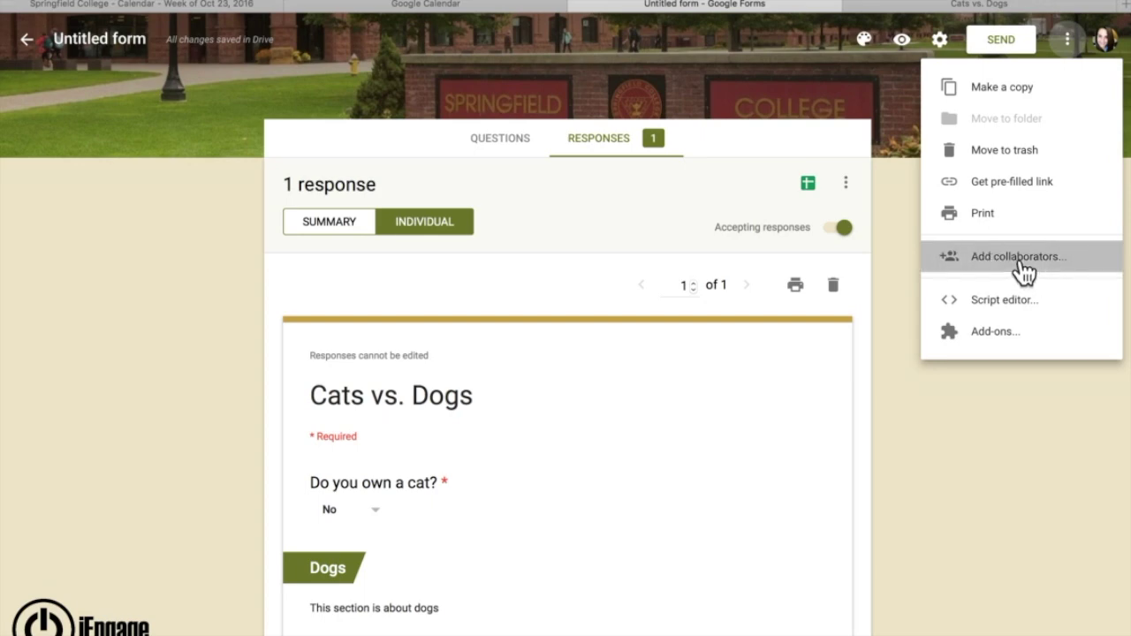